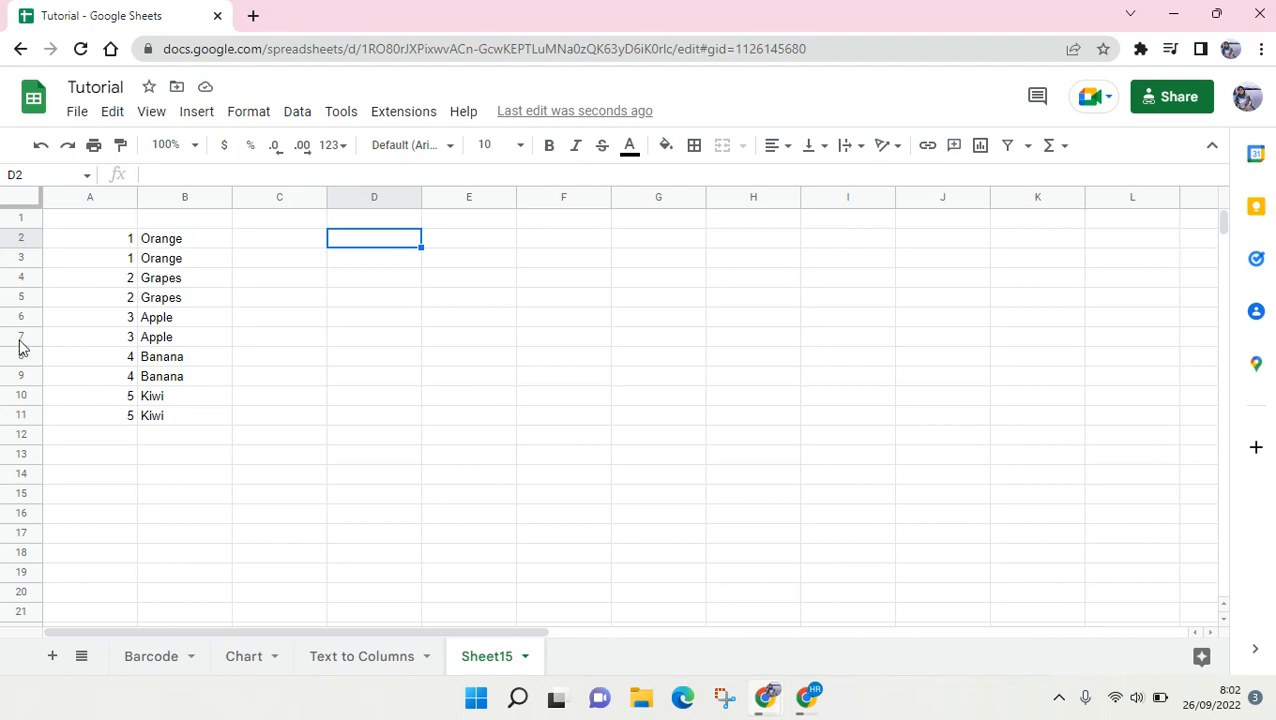
Start a FILTER formula in cell D2 with A2:B11 as the range to filter.
{"action": "left_click_drag", "start_coordinate": [112, 248], "coordinate": [125, 410]}
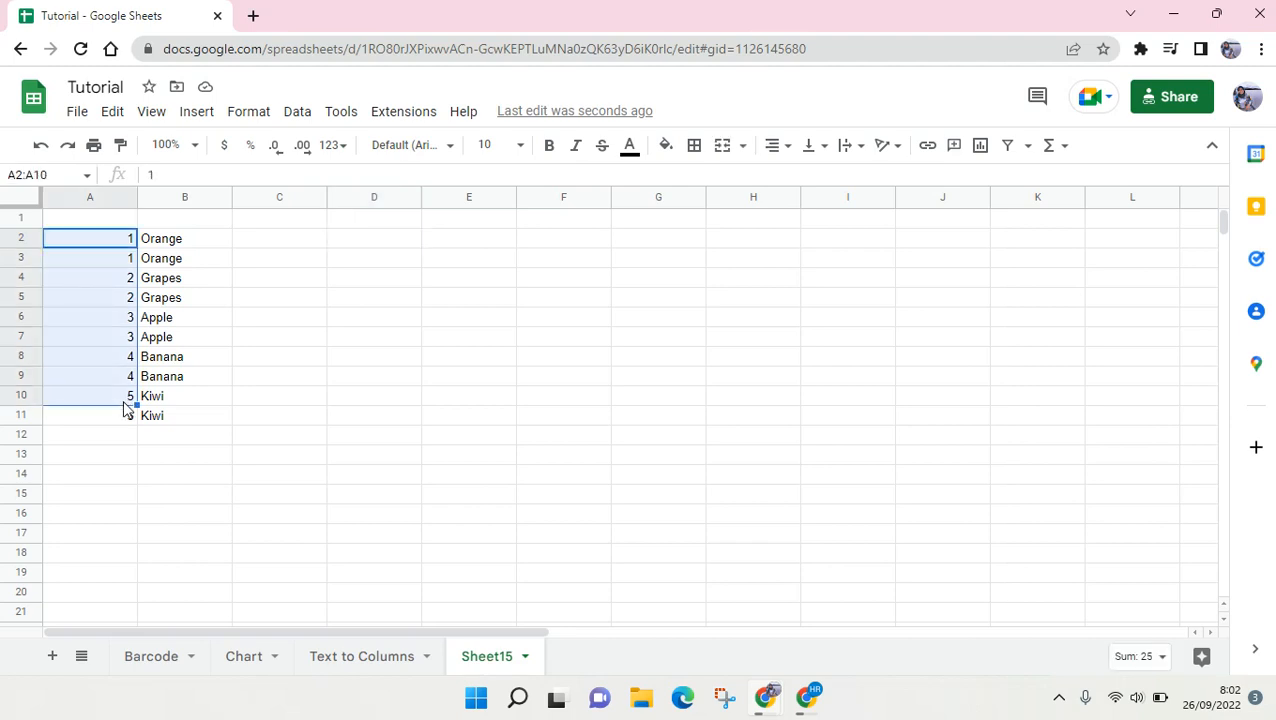
{"action": "left_click_drag", "start_coordinate": [179, 245], "coordinate": [194, 415]}
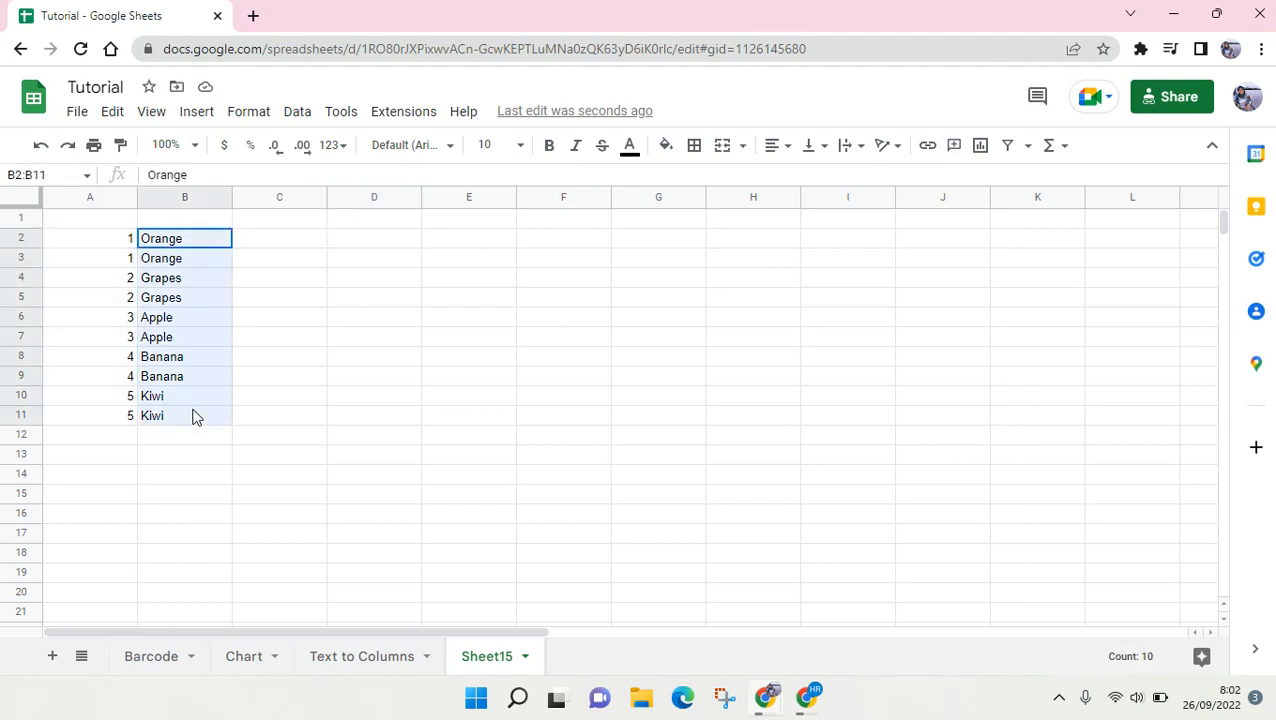
{"action": "left_click", "coordinate": [362, 248]}
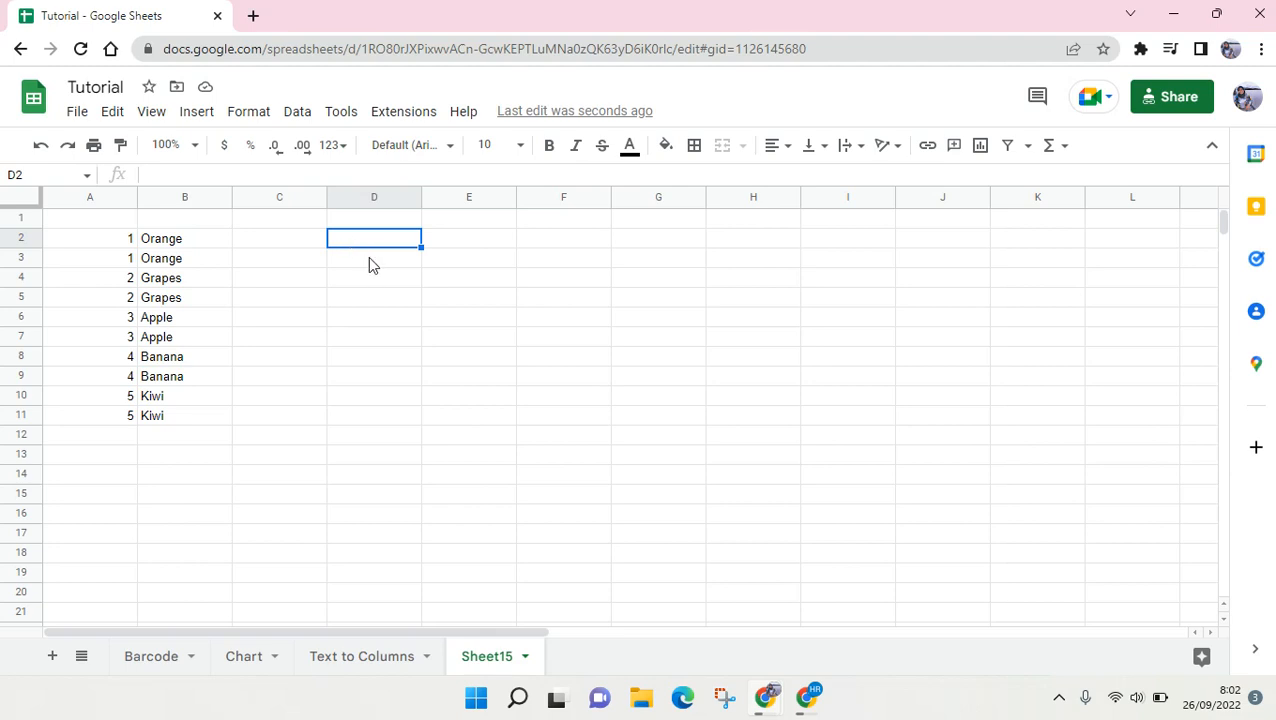
{"action": "type", "text": "=FI"}
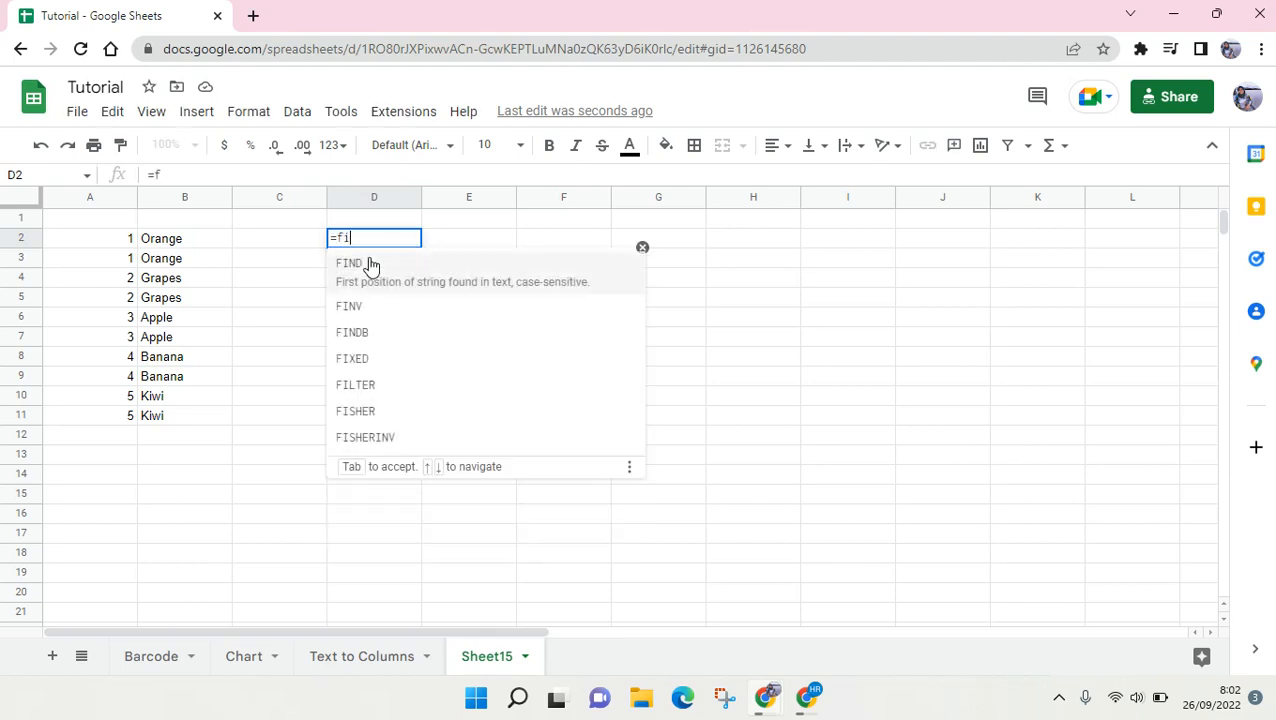
{"action": "key", "text": "BackSpace"}
{"action": "key", "text": "BackSpace"}
{"action": "type", "text": "F"}
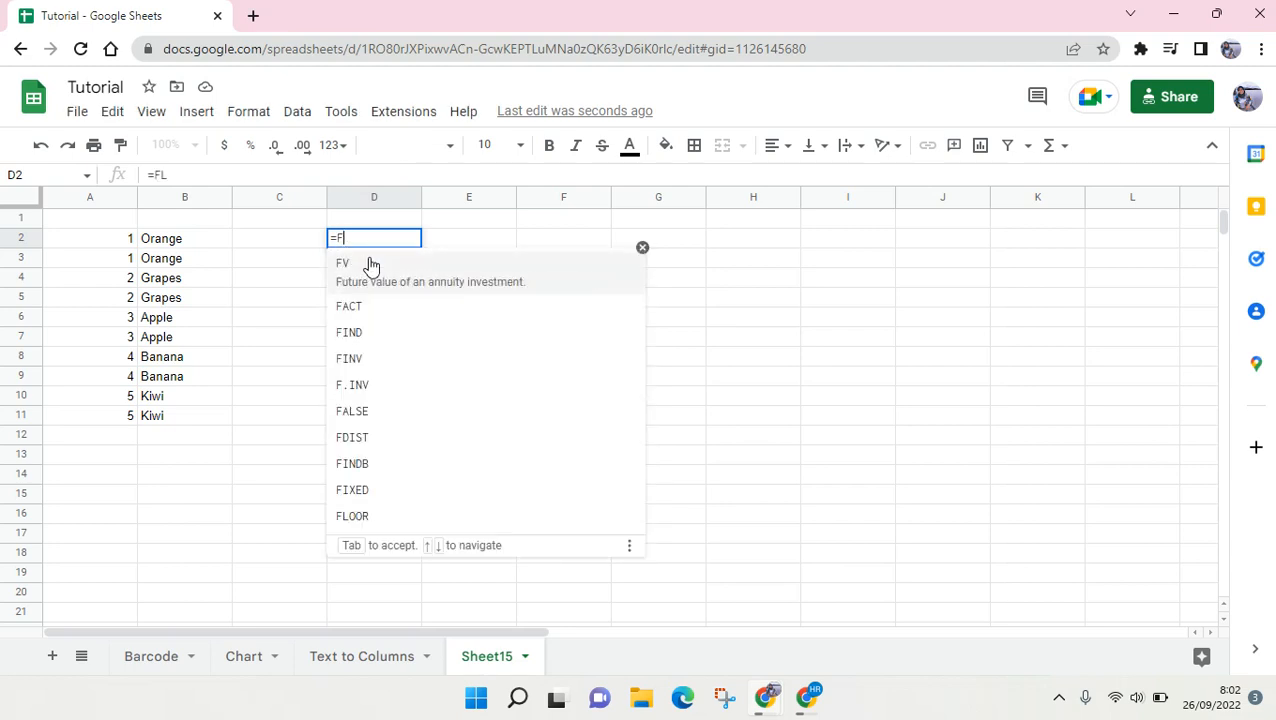
{"action": "type", "text": "O"}
{"action": "key", "text": "BackSpace"}
{"action": "type", "text": "ILTER("}
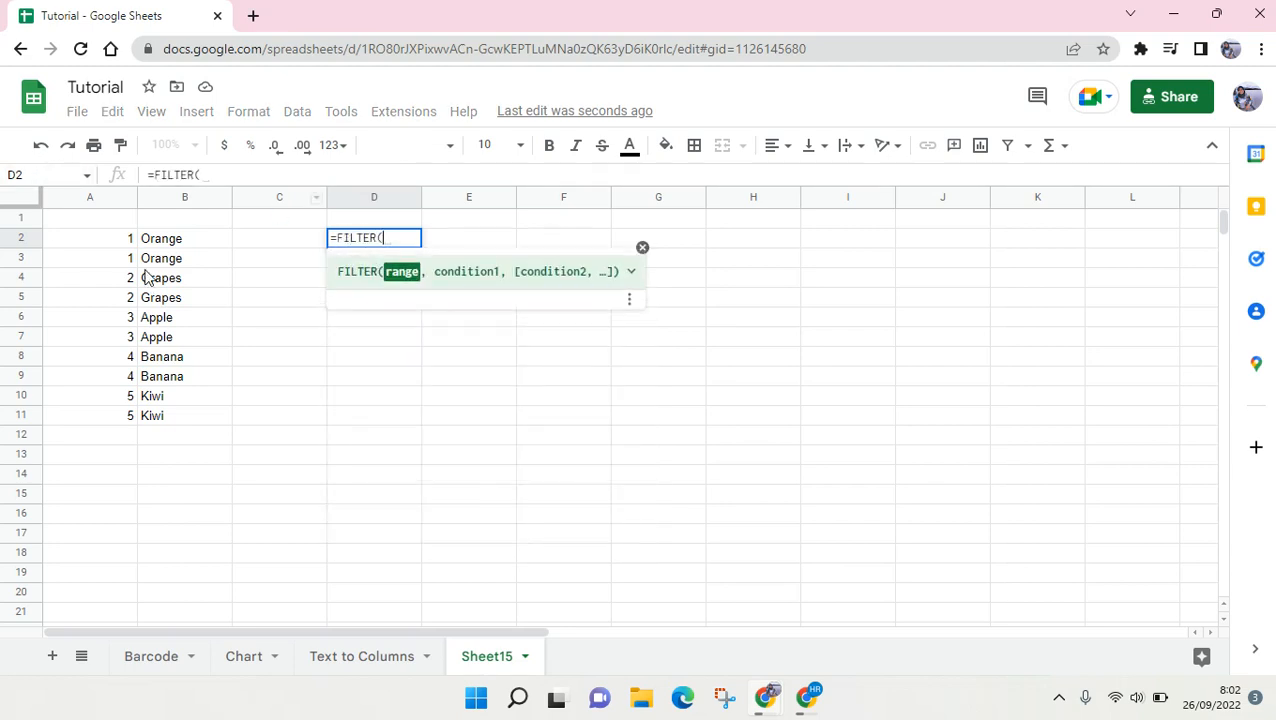
{"action": "left_click_drag", "start_coordinate": [123, 240], "coordinate": [123, 258]}
{"action": "left_click_drag", "start_coordinate": [147, 318], "coordinate": [194, 430]}
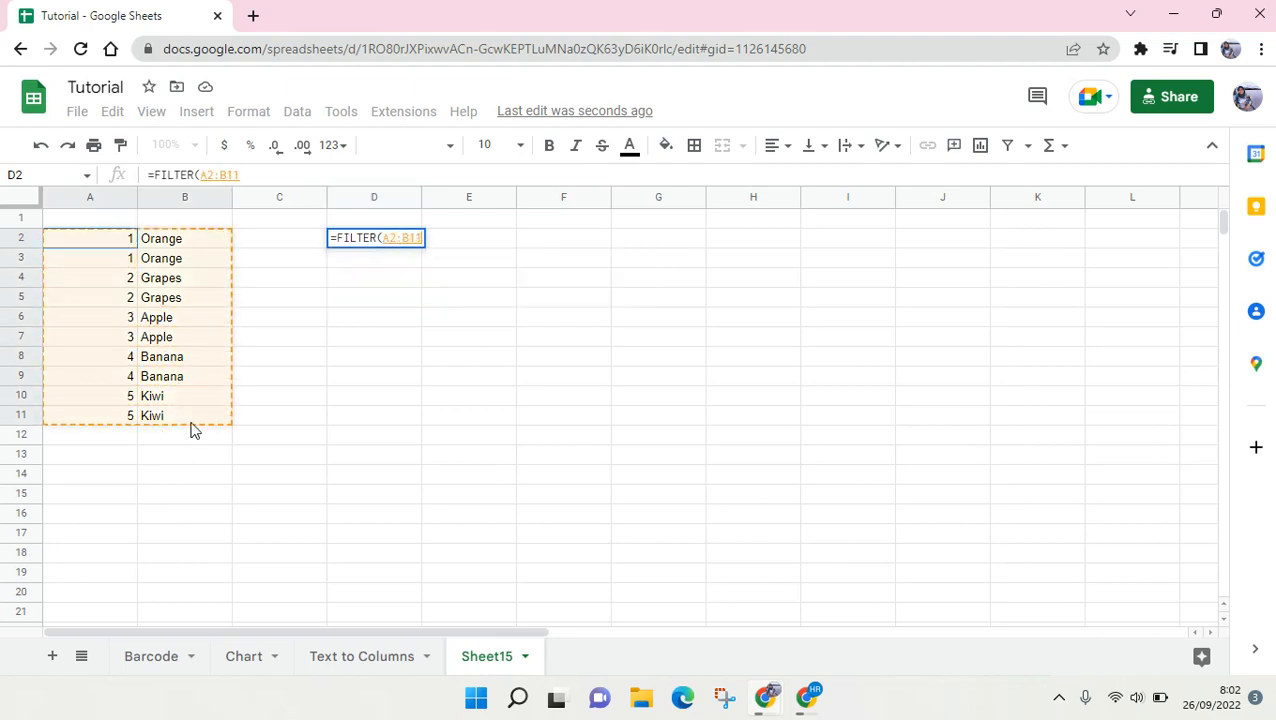
{"action": "type", "text": ","}
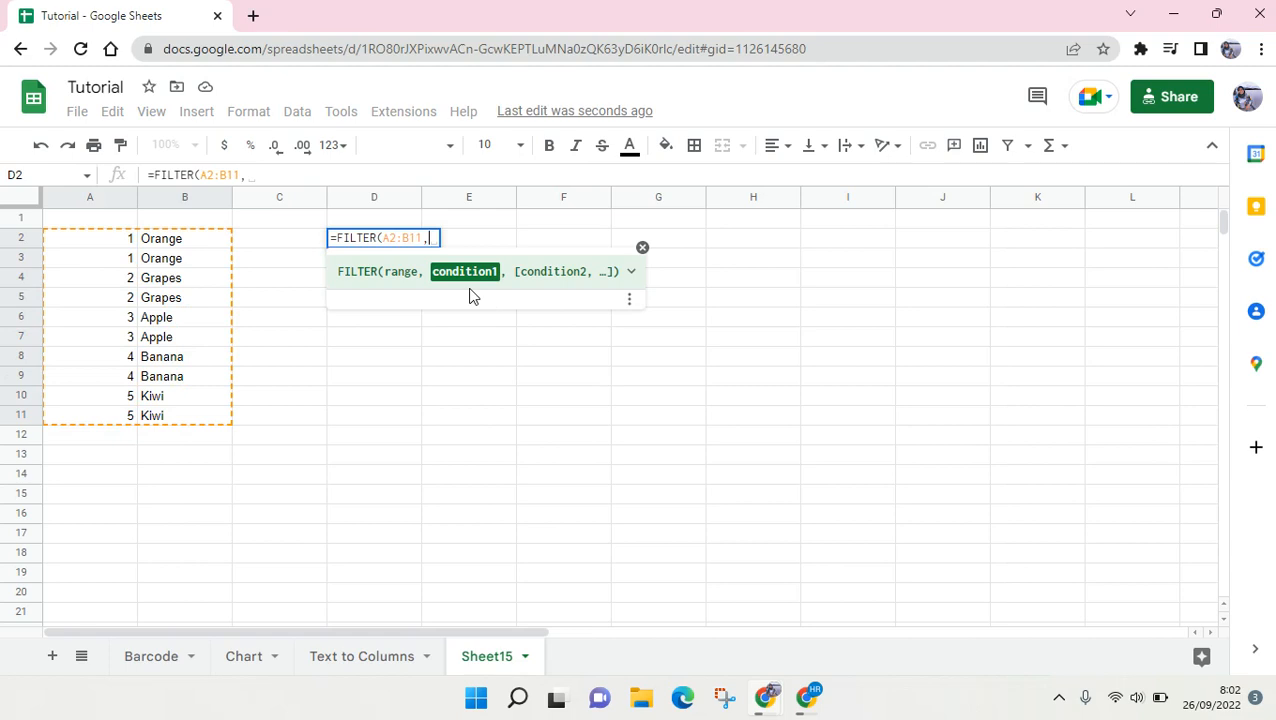
Complete the D2 formula with the condition A2:A11<>1 so rows numbered 1 are excluded.
{"action": "left_click_drag", "start_coordinate": [114, 247], "coordinate": [94, 430]}
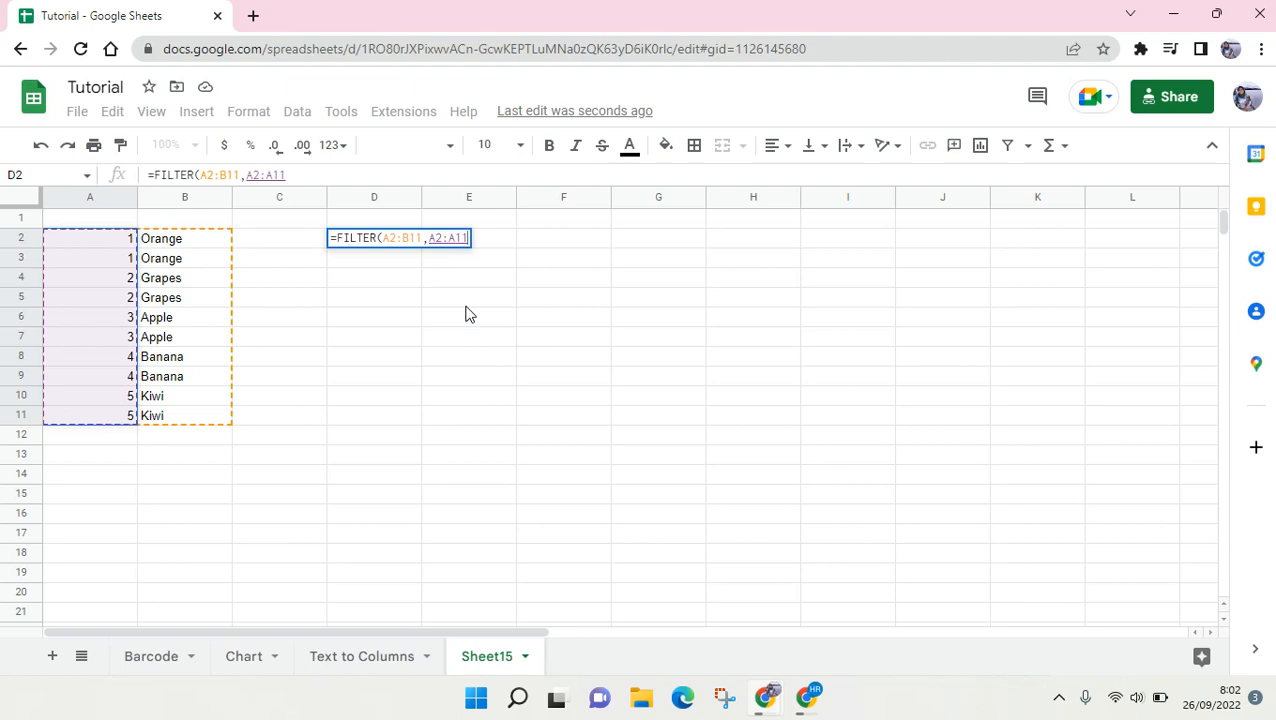
{"action": "type", "text": "<"}
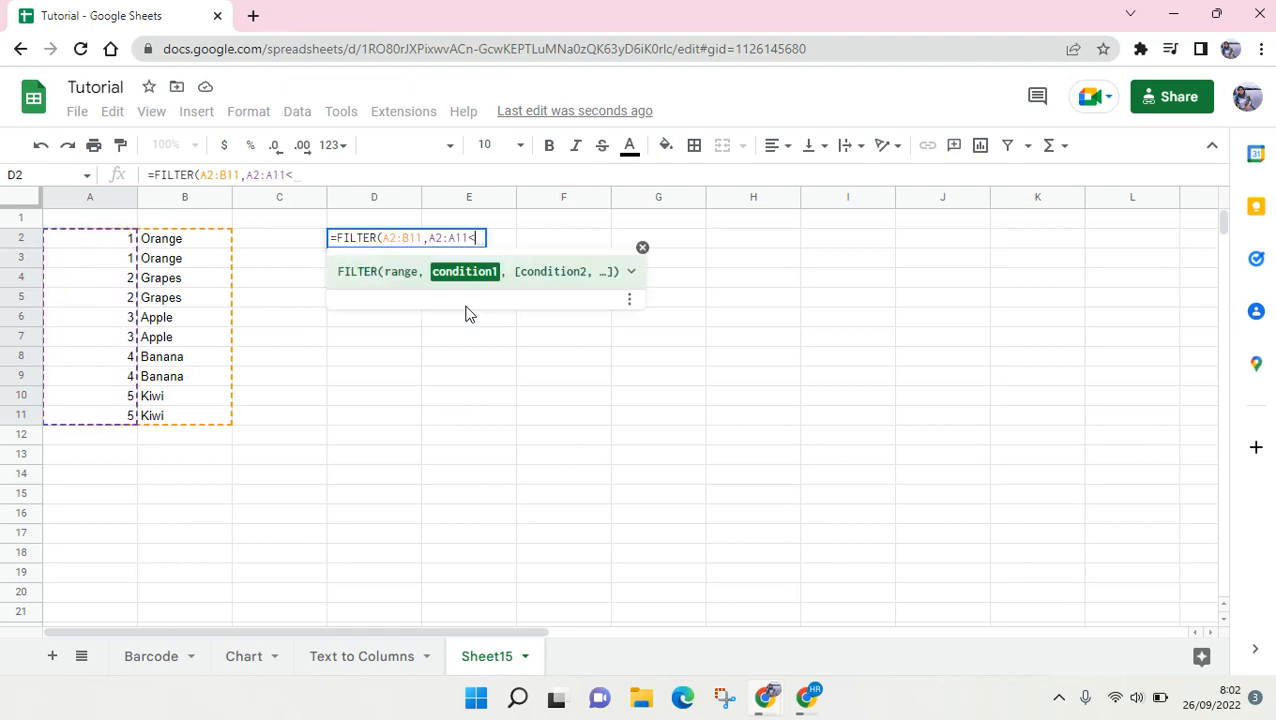
{"action": "type", "text": ">1"}
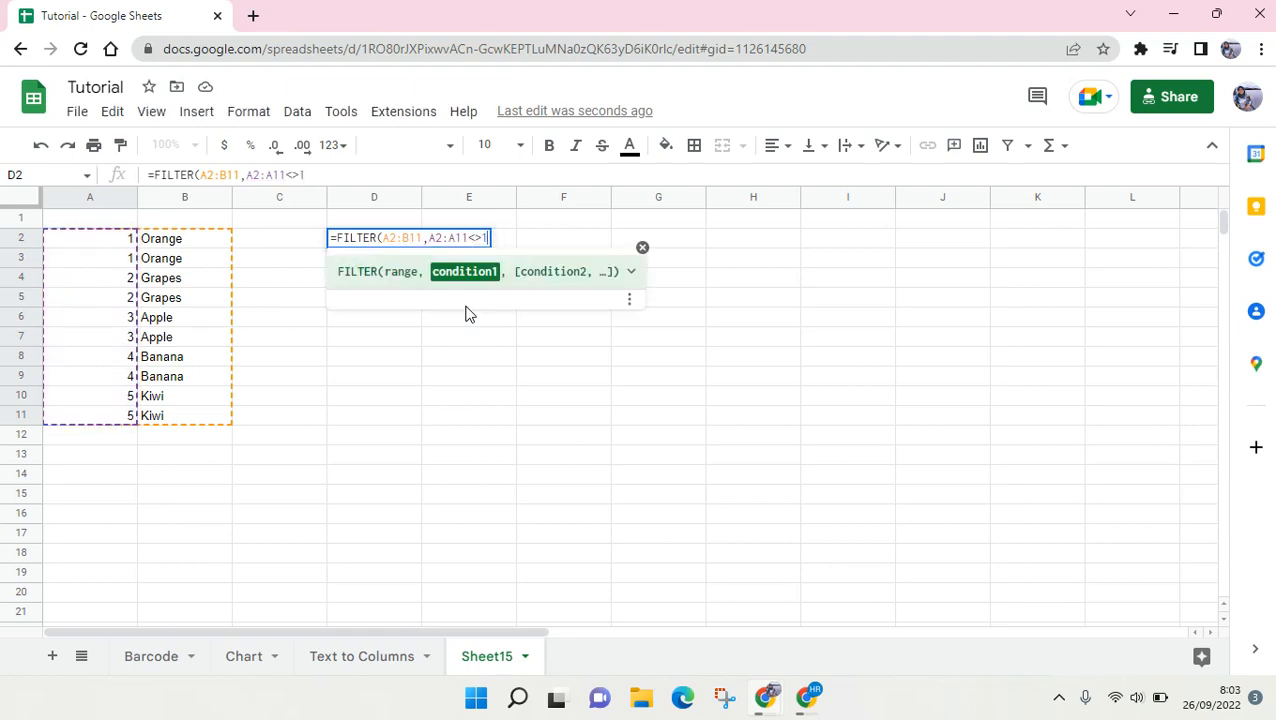
{"action": "type", "text": ")"}
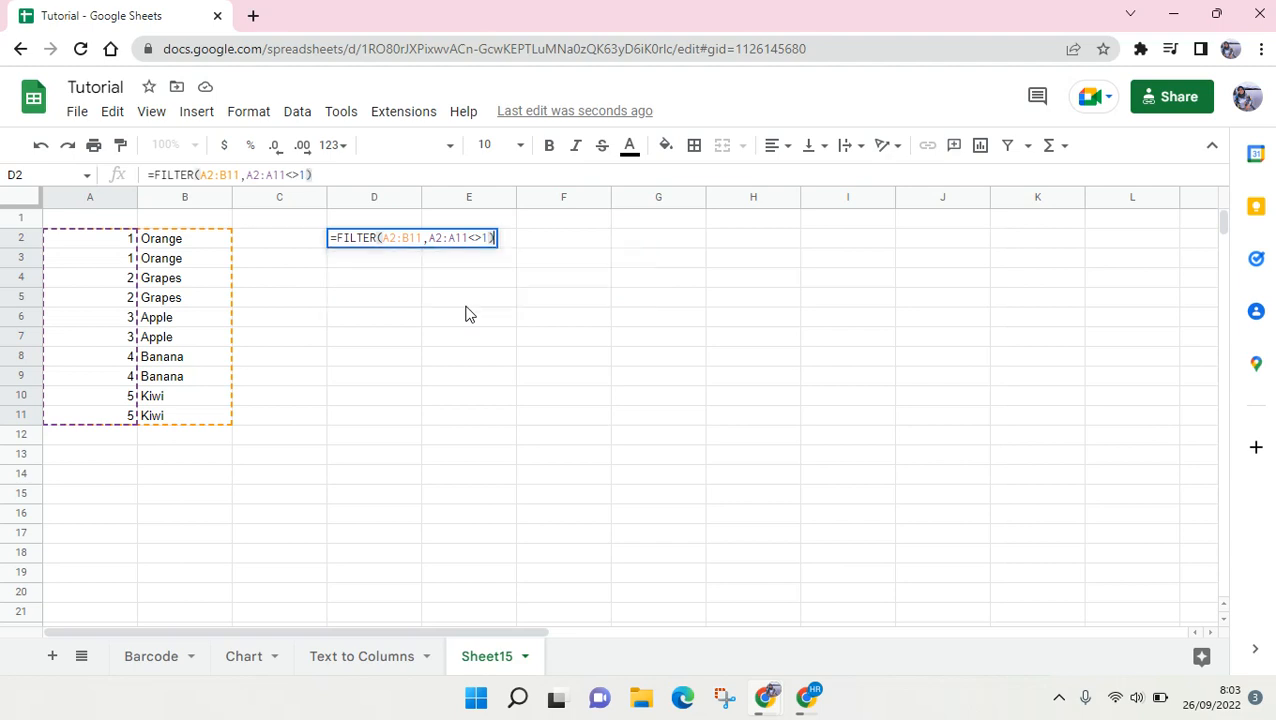
{"action": "key", "text": "Return"}
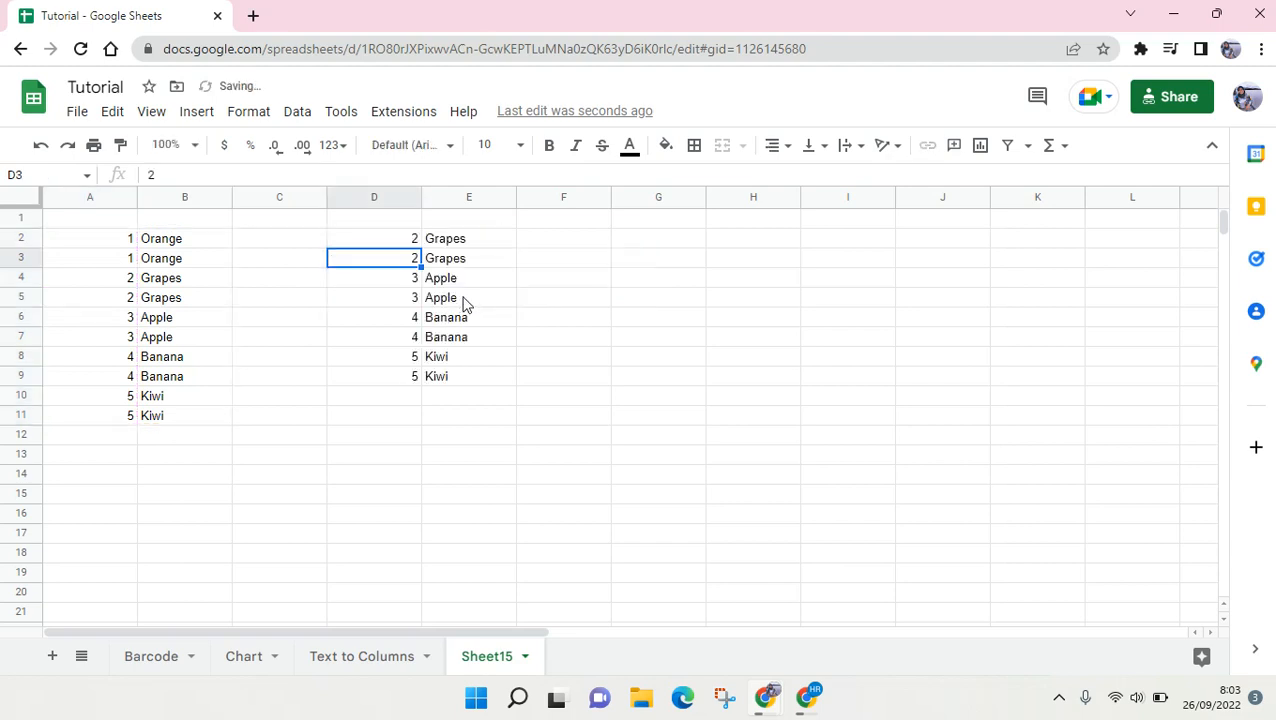
Examine the filtered number and fruit rows in D2:E9.
{"action": "left_click", "coordinate": [404, 241]}
{"action": "left_click_drag", "start_coordinate": [404, 262], "coordinate": [402, 366]}
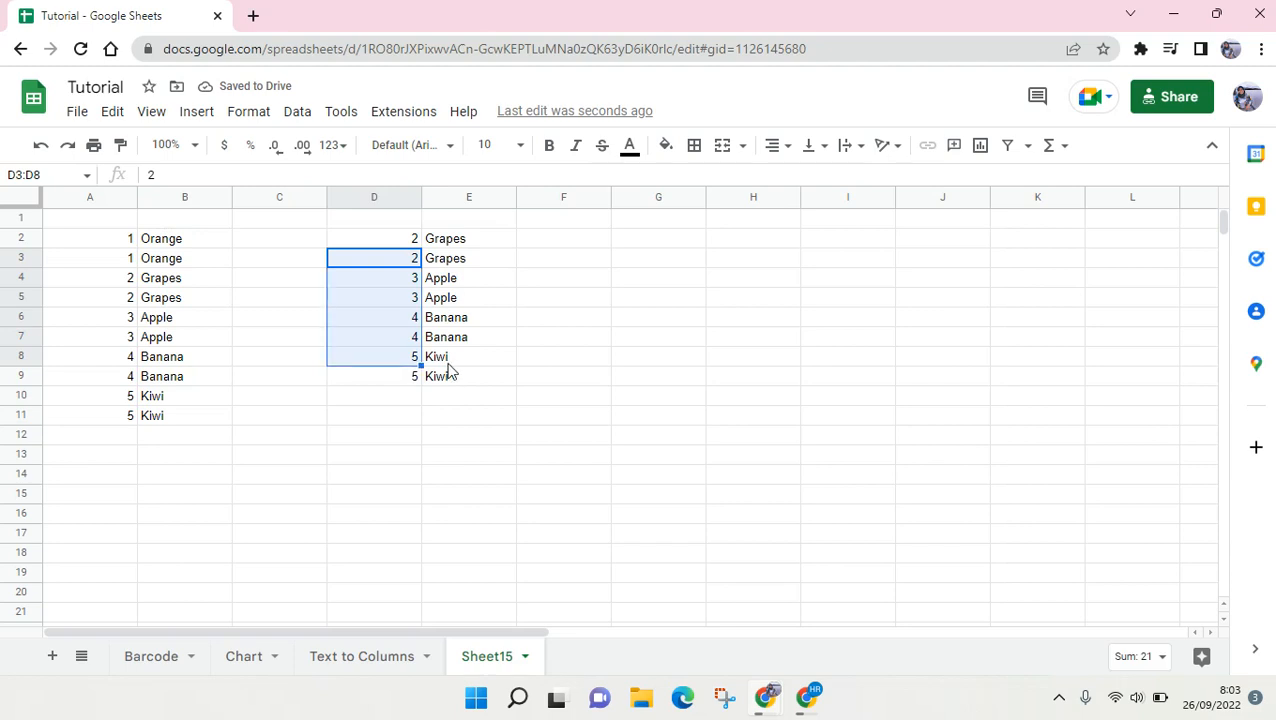
{"action": "left_click", "coordinate": [447, 360]}
{"action": "left_click_drag", "start_coordinate": [379, 245], "coordinate": [418, 392]}
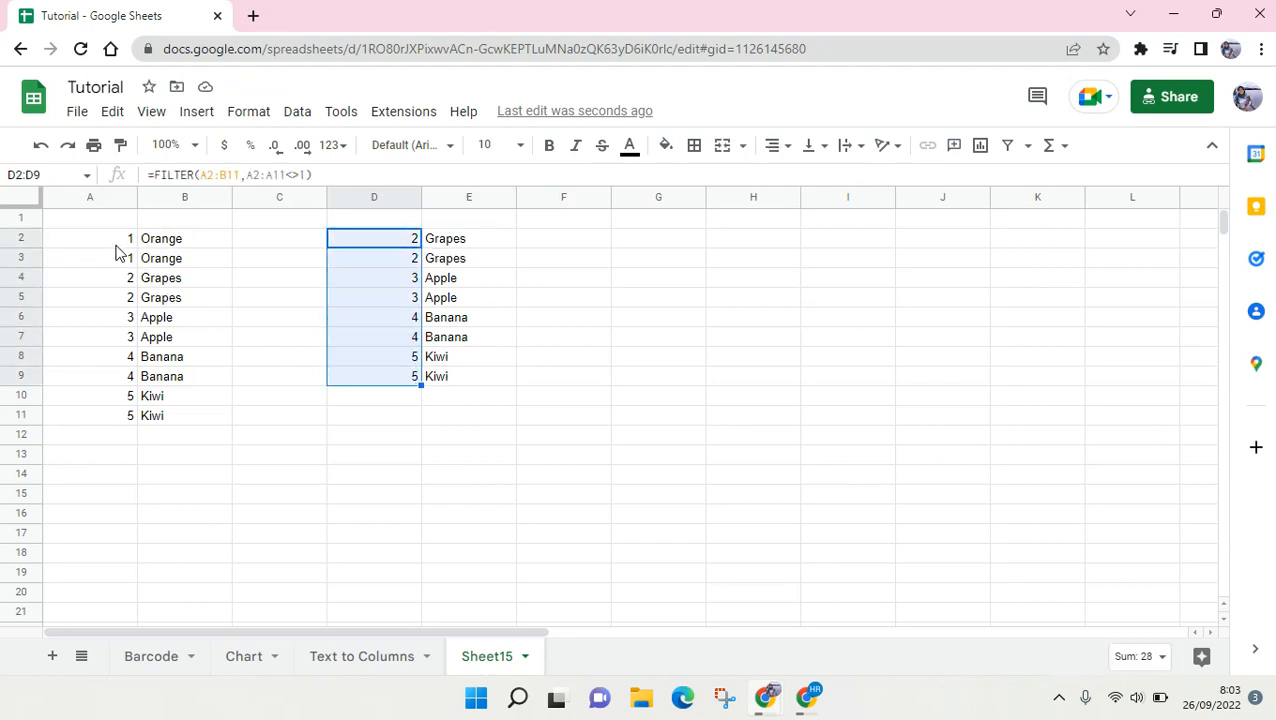
{"action": "left_click_drag", "start_coordinate": [116, 243], "coordinate": [176, 266]}
{"action": "left_click", "coordinate": [173, 263]}
{"action": "left_click", "coordinate": [96, 238]}
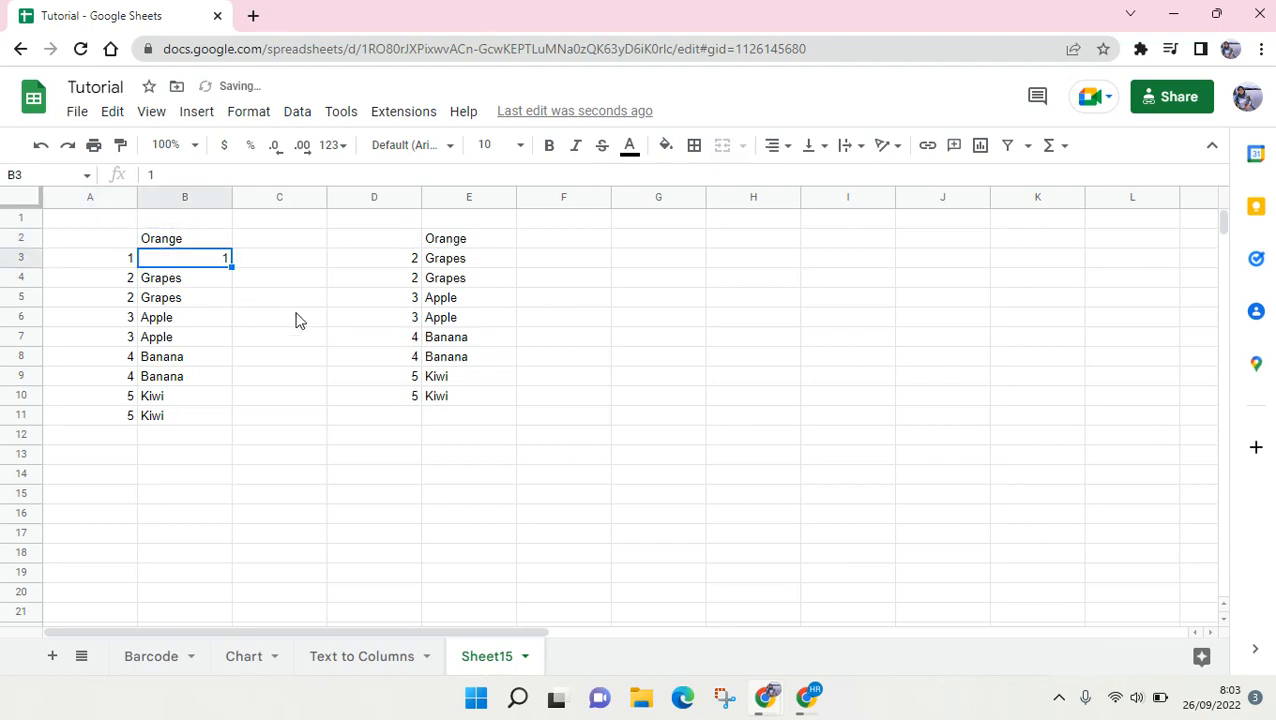
{"action": "key", "text": "ctrl+z"}
{"action": "left_click", "coordinate": [444, 245]}
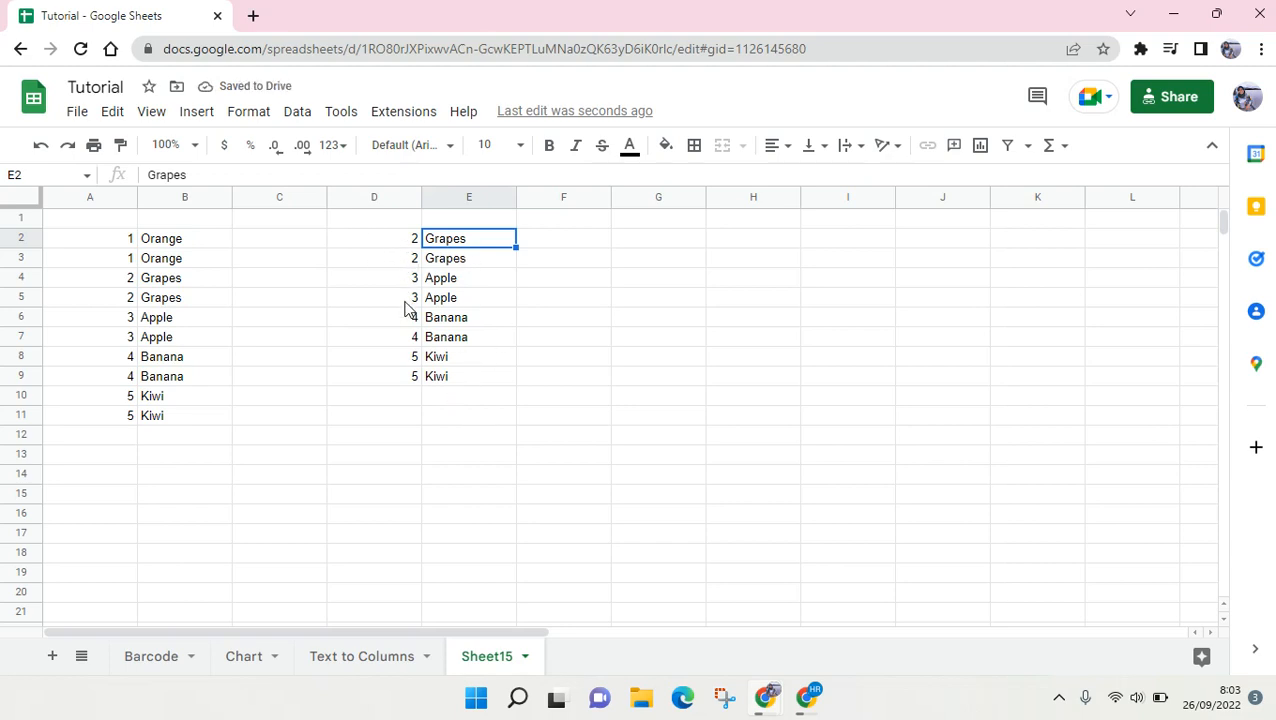
Change the FILTER condition in D2 to A2:A11<>5 to exclude rows numbered 5.
{"action": "double_click", "coordinate": [410, 242]}
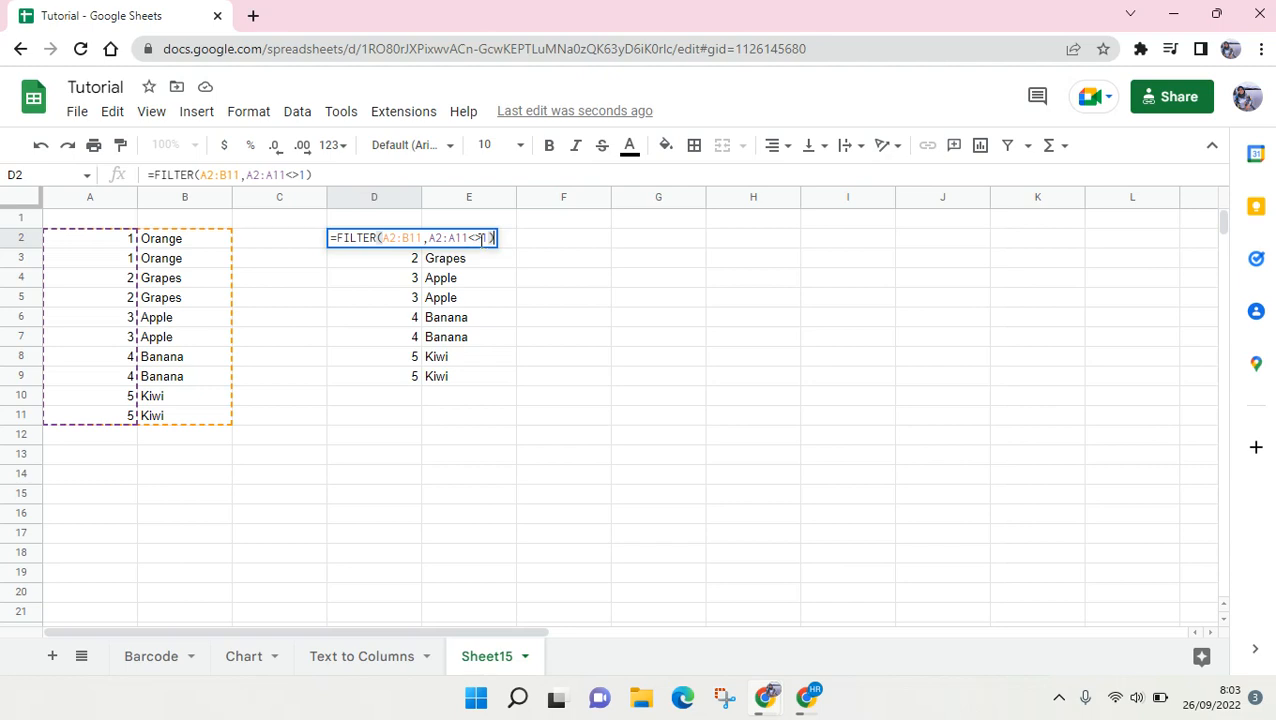
{"action": "left_click", "coordinate": [481, 238]}
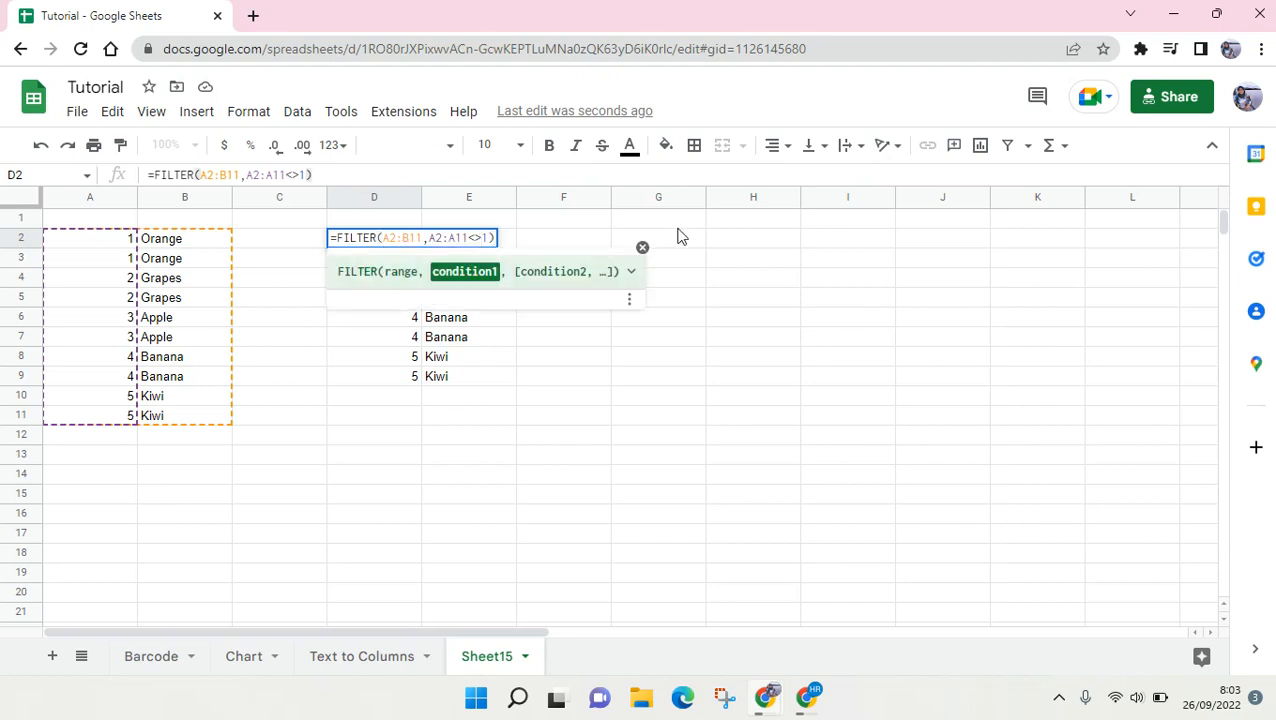
{"action": "key", "text": "Delete"}
{"action": "type", "text": "5"}
{"action": "key", "text": "Return"}
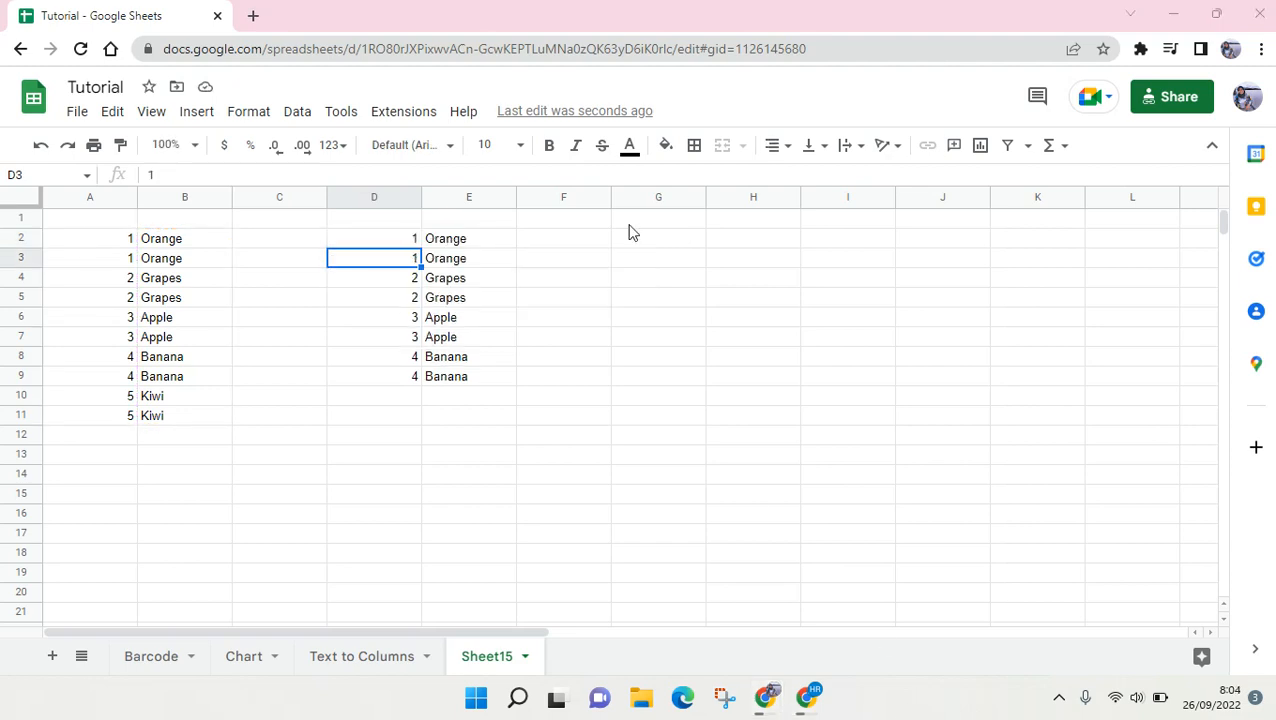
{"action": "left_click", "coordinate": [398, 240]}
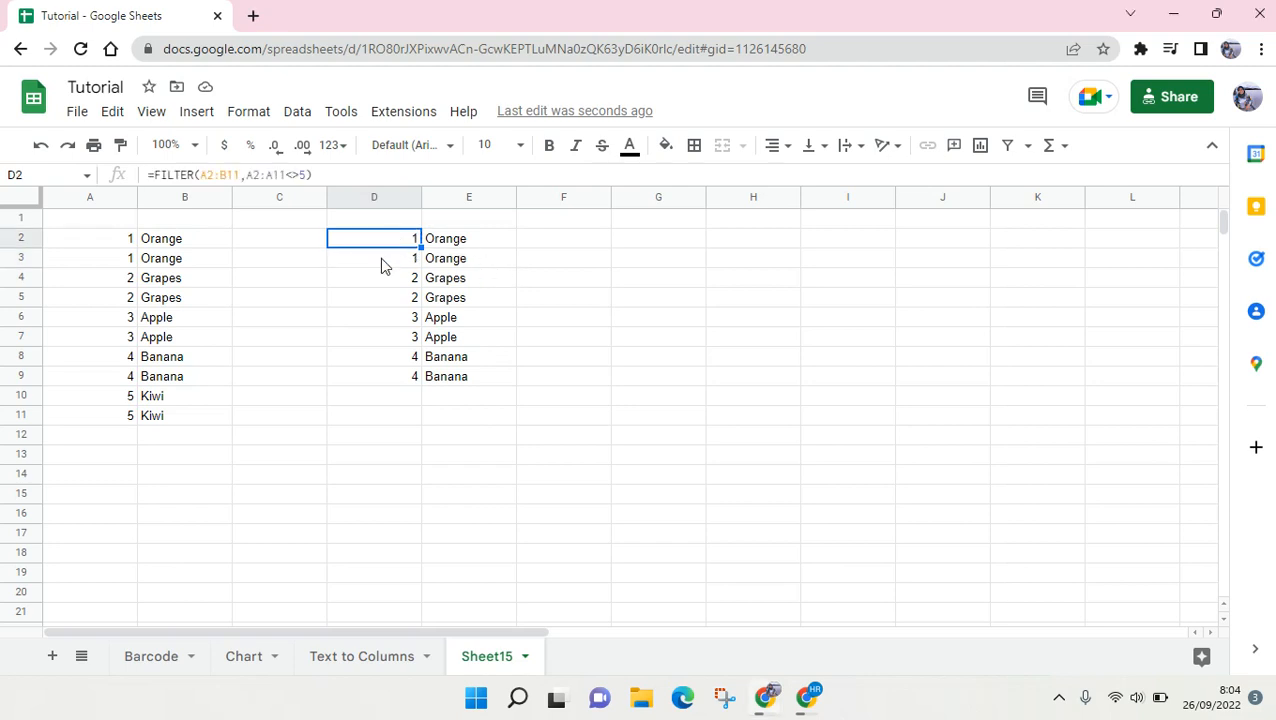
Replace the condition in the D2 FILTER formula with the fruit name range B2:B11.
{"action": "left_click_drag", "start_coordinate": [186, 243], "coordinate": [196, 376]}
{"action": "left_click", "coordinate": [205, 336]}
{"action": "left_click", "coordinate": [198, 244]}
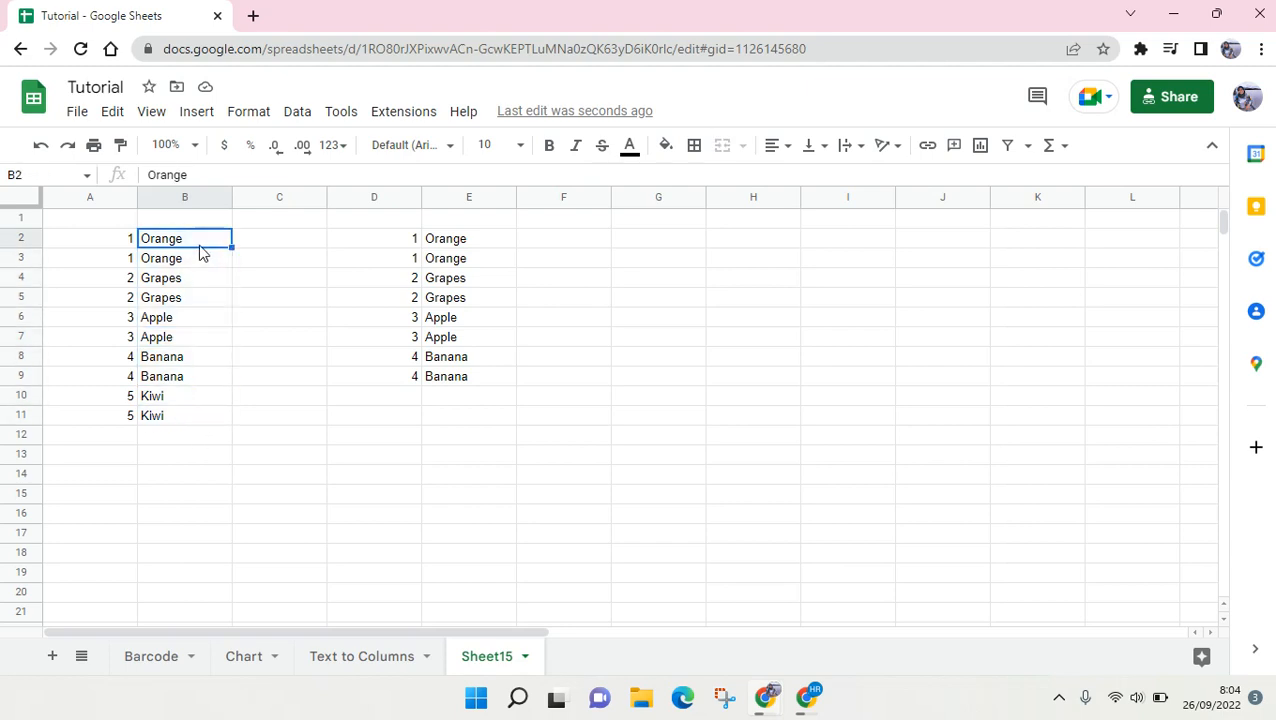
{"action": "double_click", "coordinate": [395, 238]}
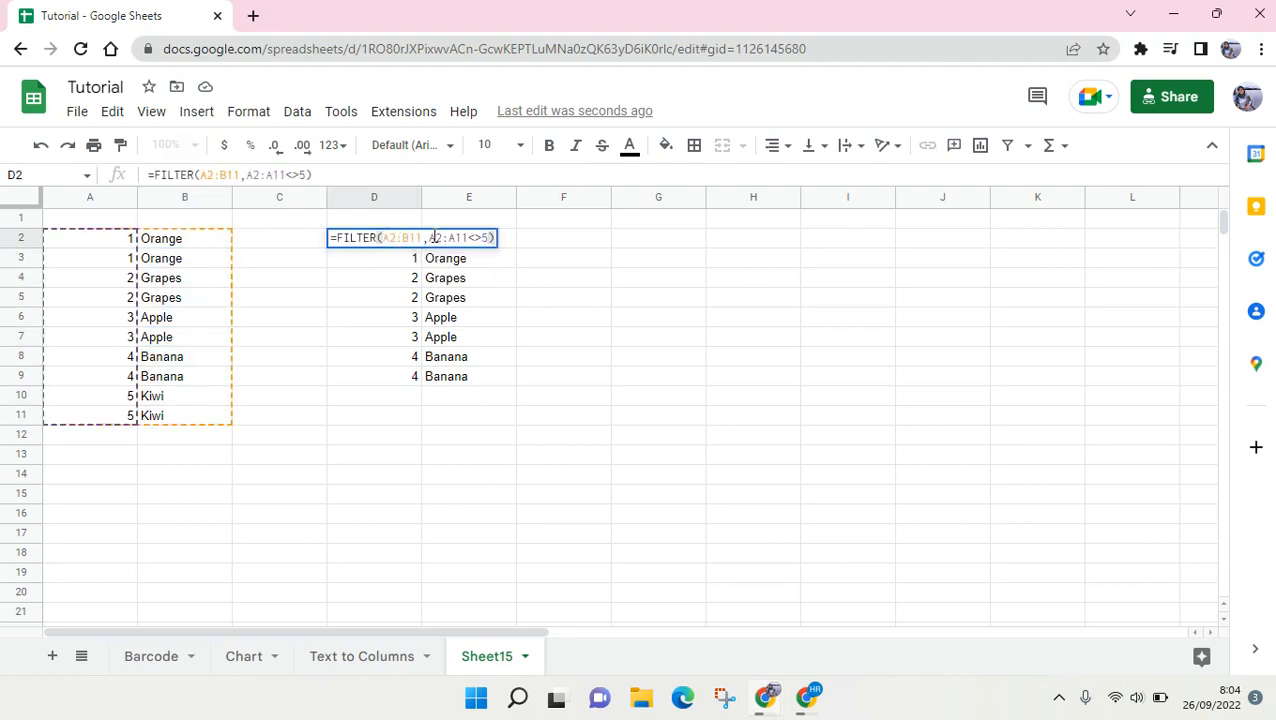
{"action": "left_click_drag", "start_coordinate": [428, 238], "coordinate": [497, 245]}
{"action": "key", "text": "BackSpace"}
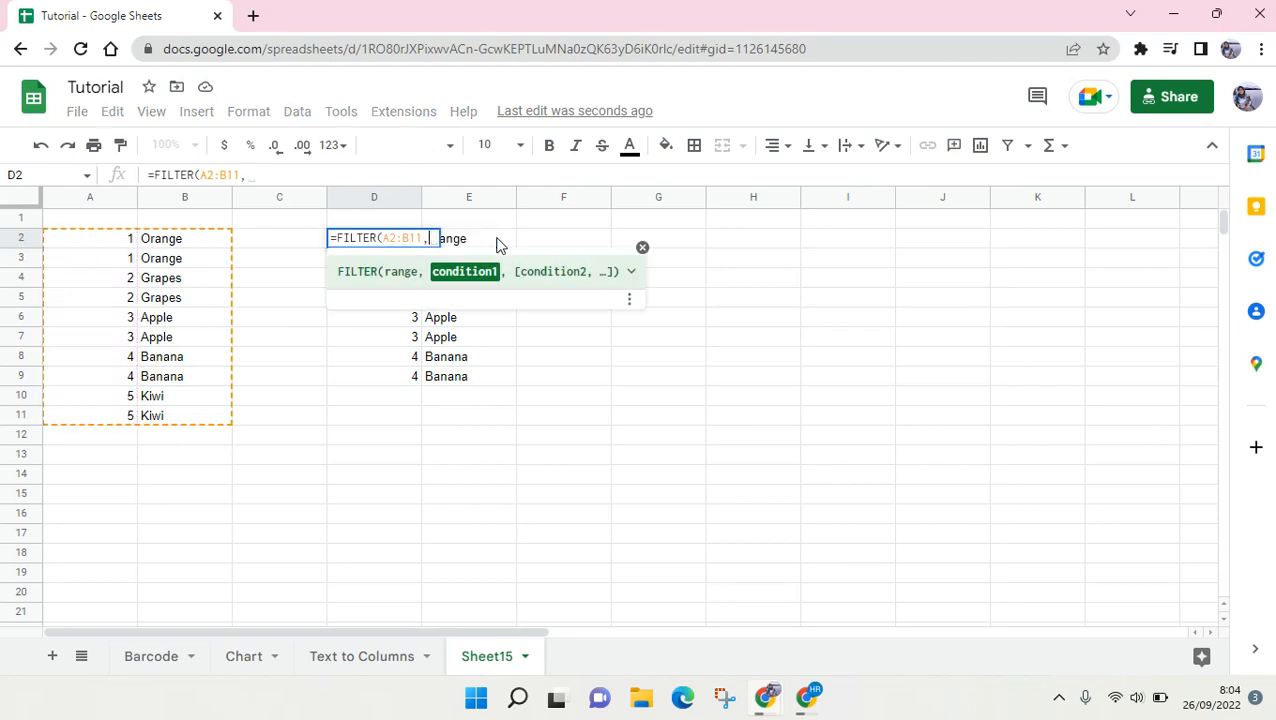
{"action": "left_click_drag", "start_coordinate": [210, 242], "coordinate": [198, 421]}
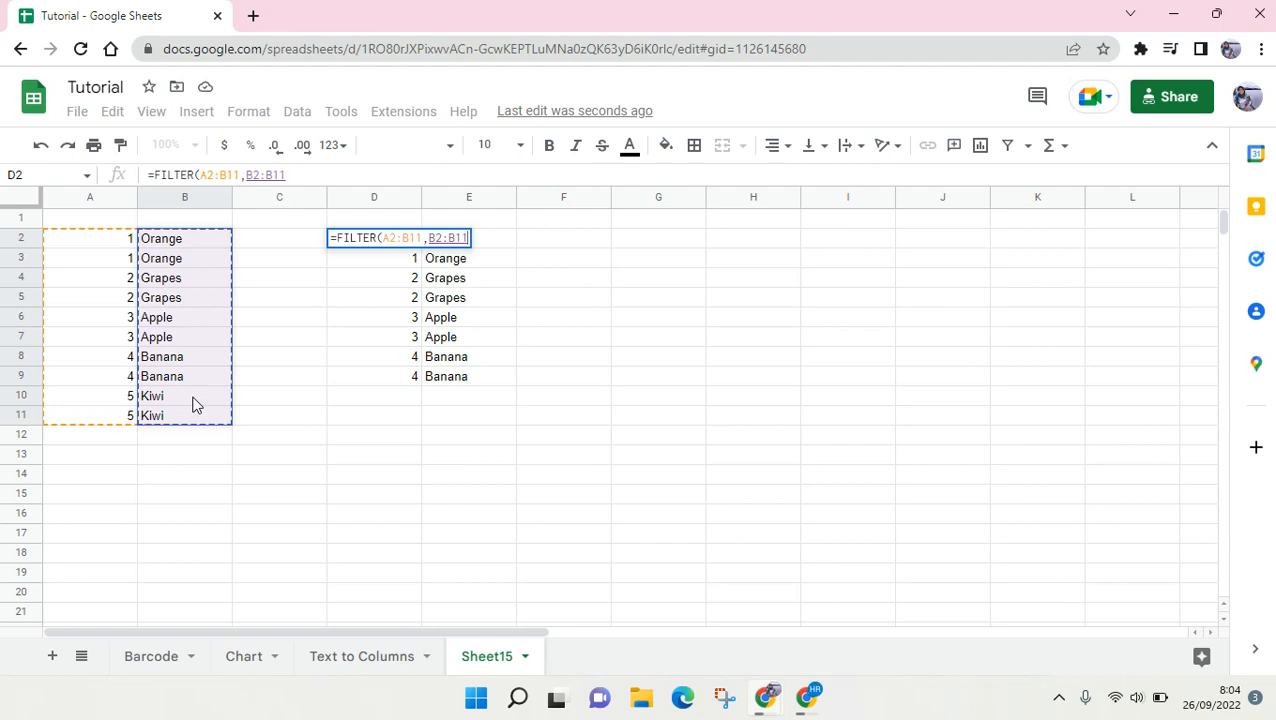
Complete the D2 formula's condition as B2:B11<>"banana" to exclude the banana rows.
{"action": "type", "text": "<"}
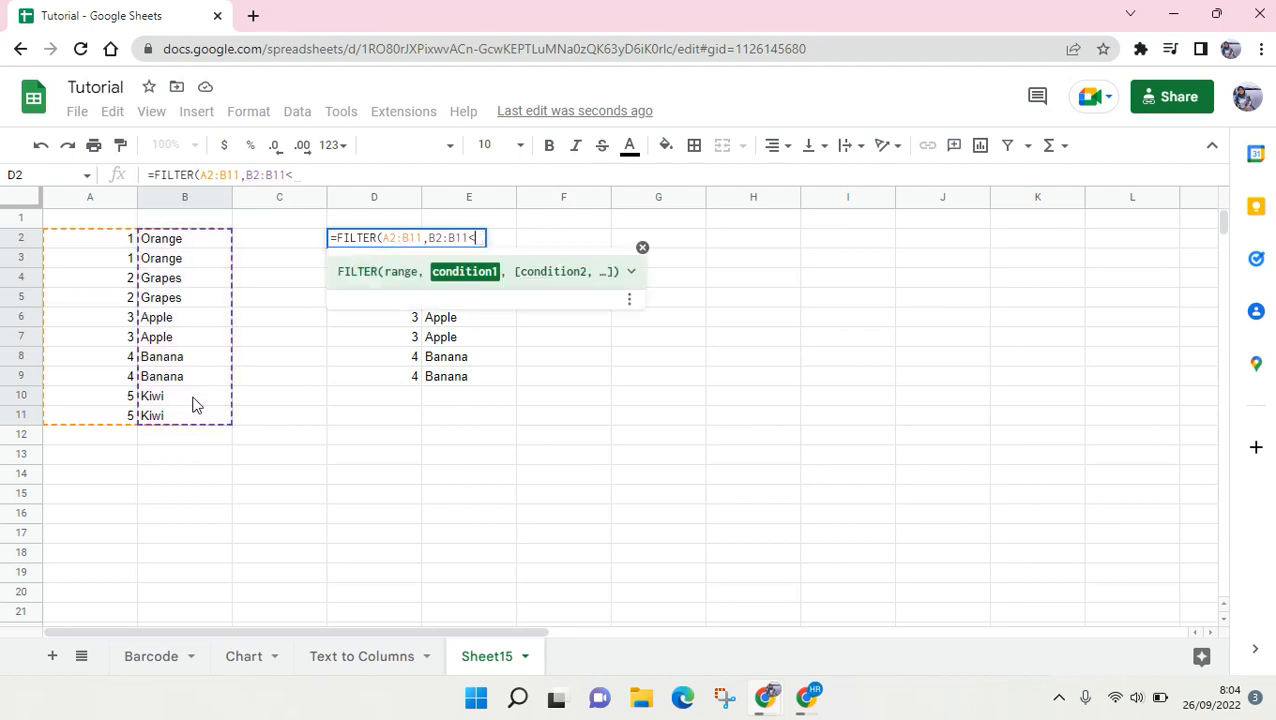
{"action": "type", "text": ">\""}
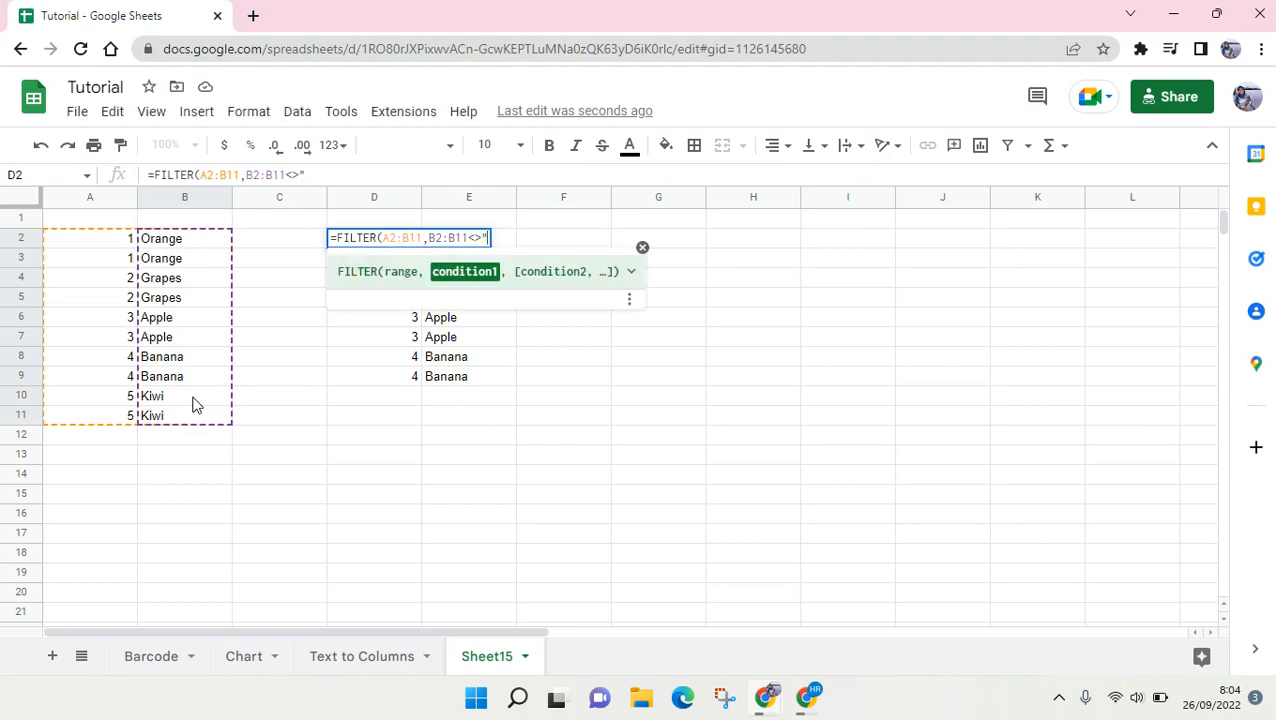
{"action": "type", "text": "BANANA"}
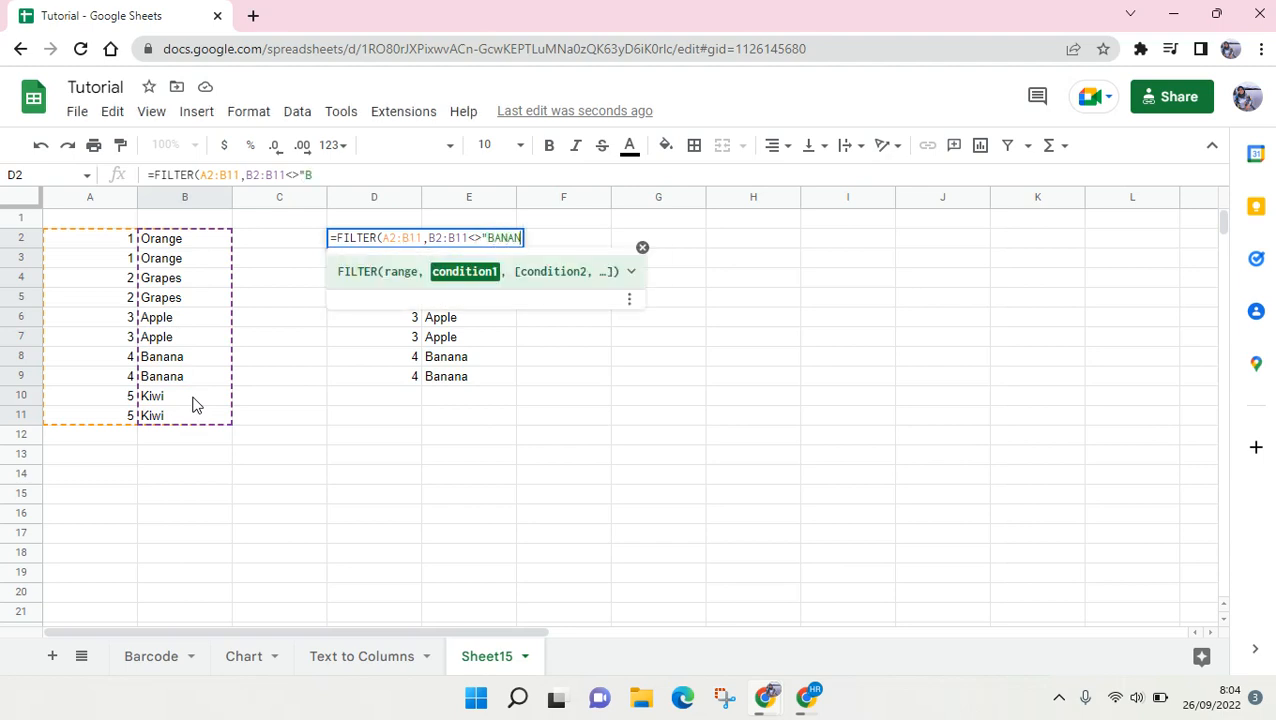
{"action": "key", "text": "BackSpace"}
{"action": "key", "text": "BackSpace"}
{"action": "key", "text": "BackSpace"}
{"action": "key", "text": "BackSpace"}
{"action": "key", "text": "BackSpace"}
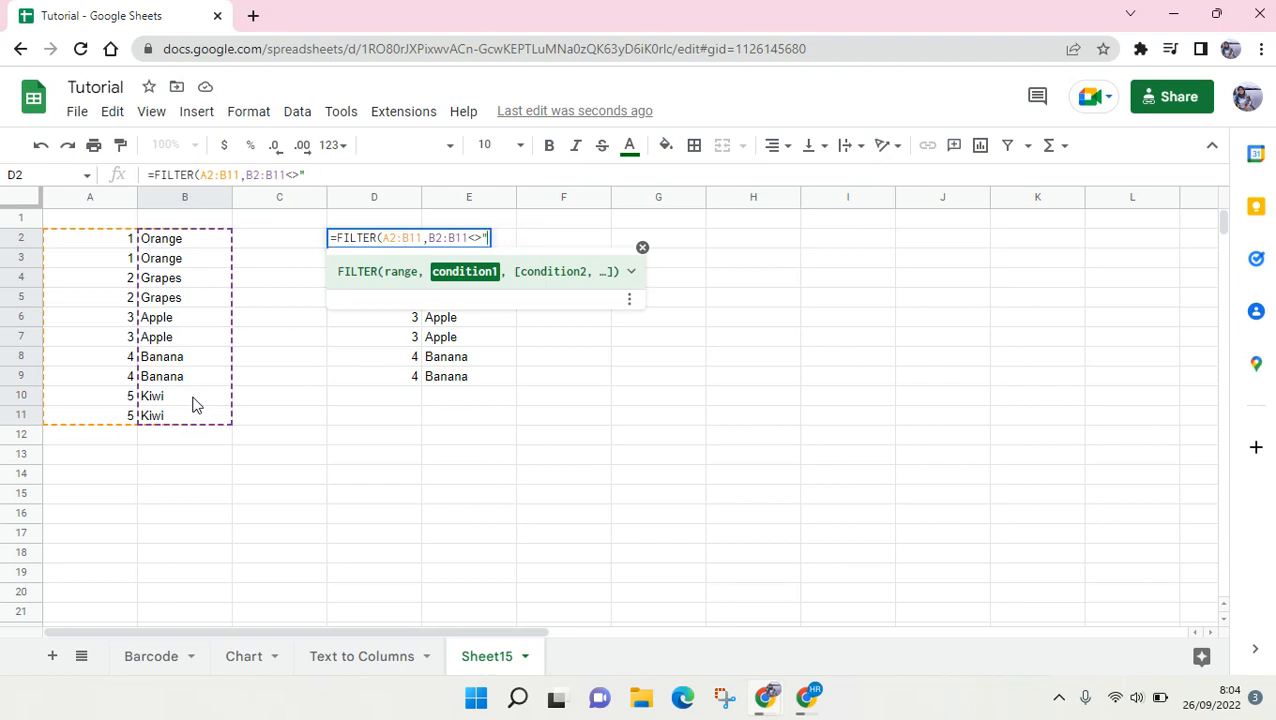
{"action": "type", "text": "banana\")"}
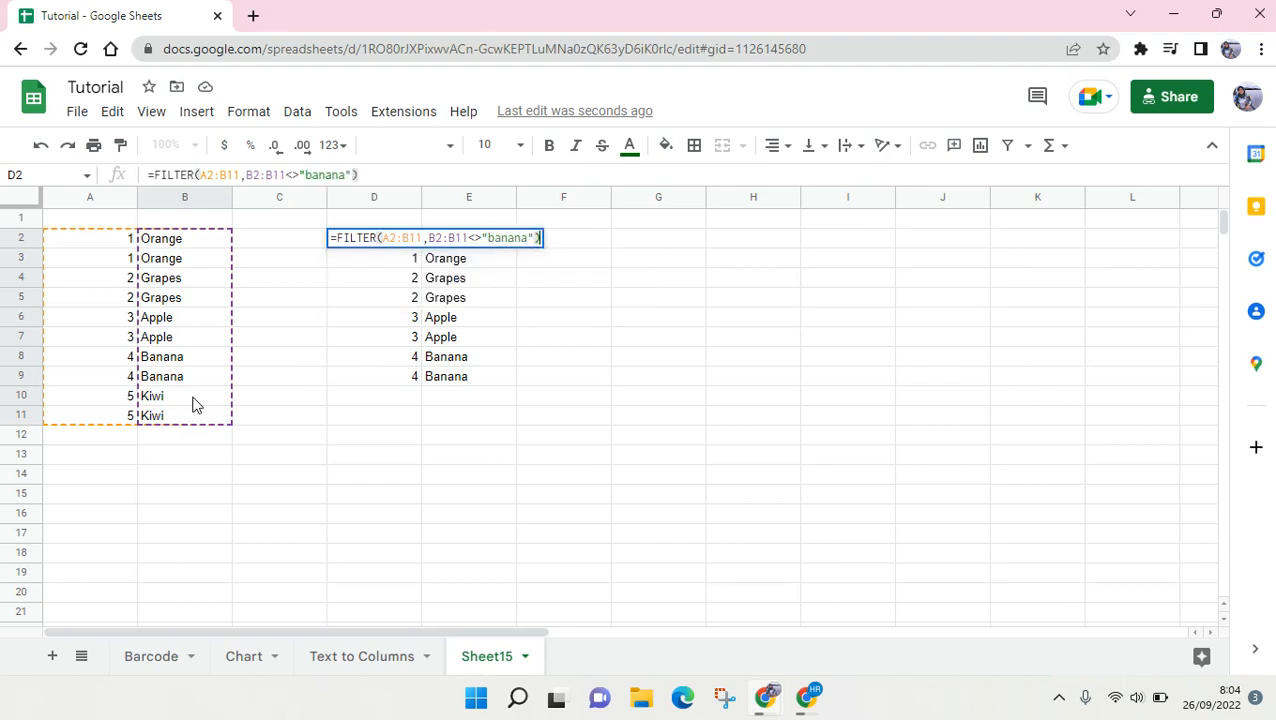
{"action": "key", "text": "Return"}
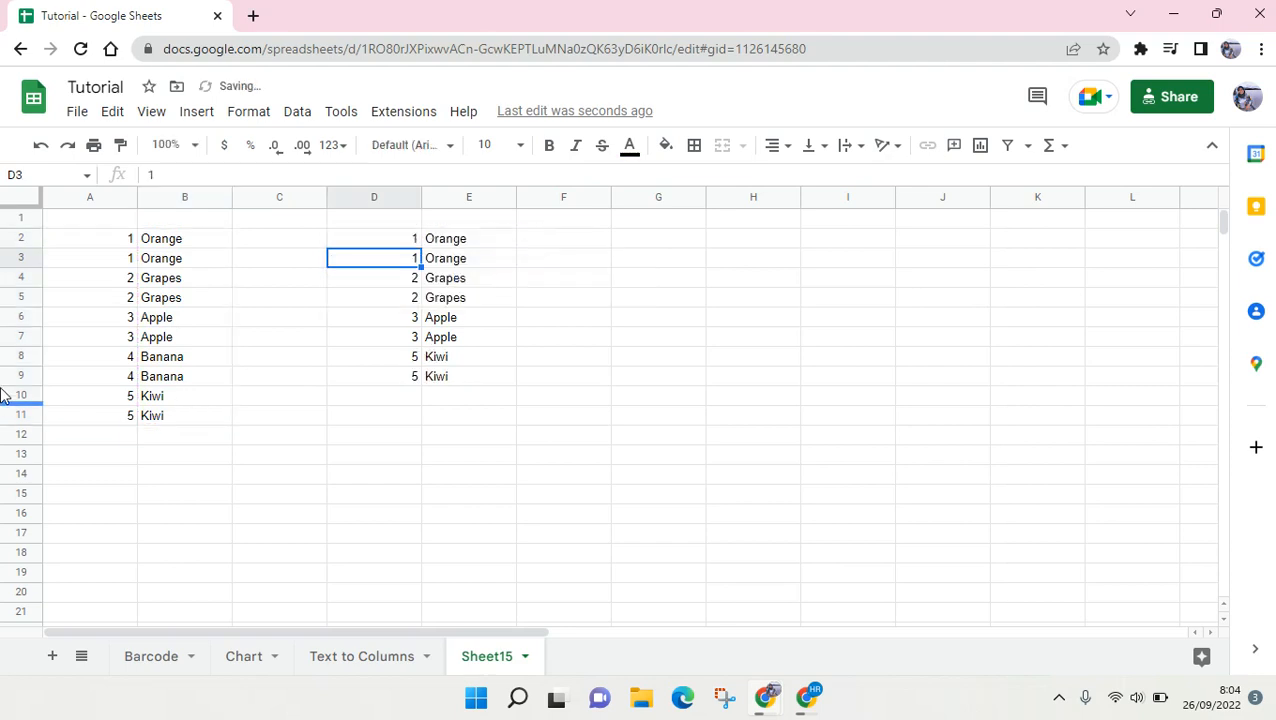
Review the filtered fruit list in D2:E9, checking which fruits are left out.
{"action": "left_click_drag", "start_coordinate": [468, 242], "coordinate": [465, 388]}
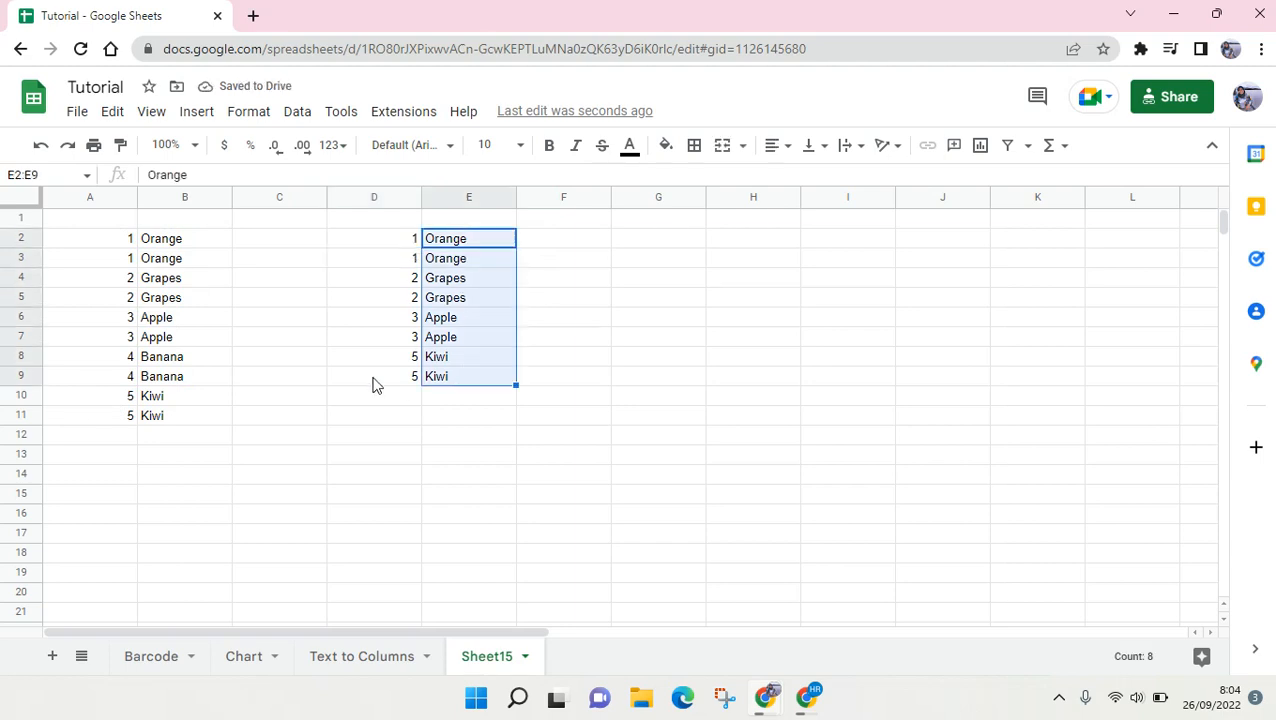
{"action": "left_click", "coordinate": [467, 289]}
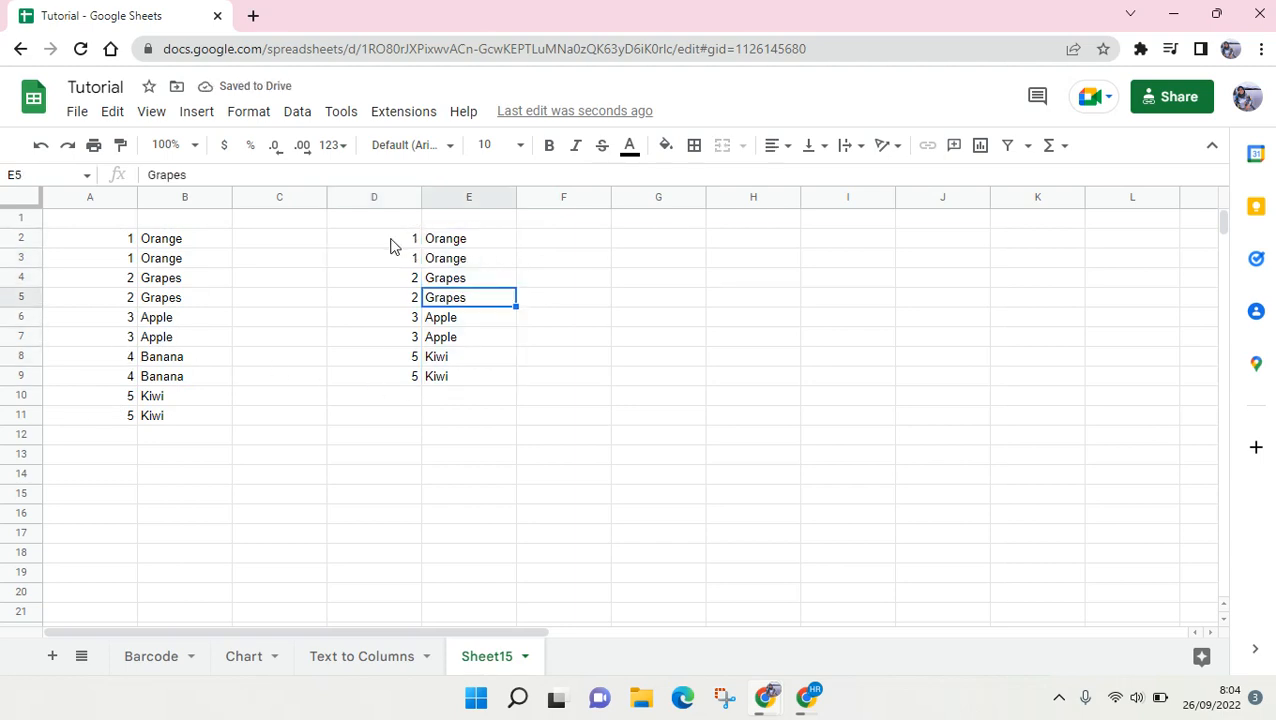
{"action": "left_click_drag", "start_coordinate": [393, 248], "coordinate": [472, 382]}
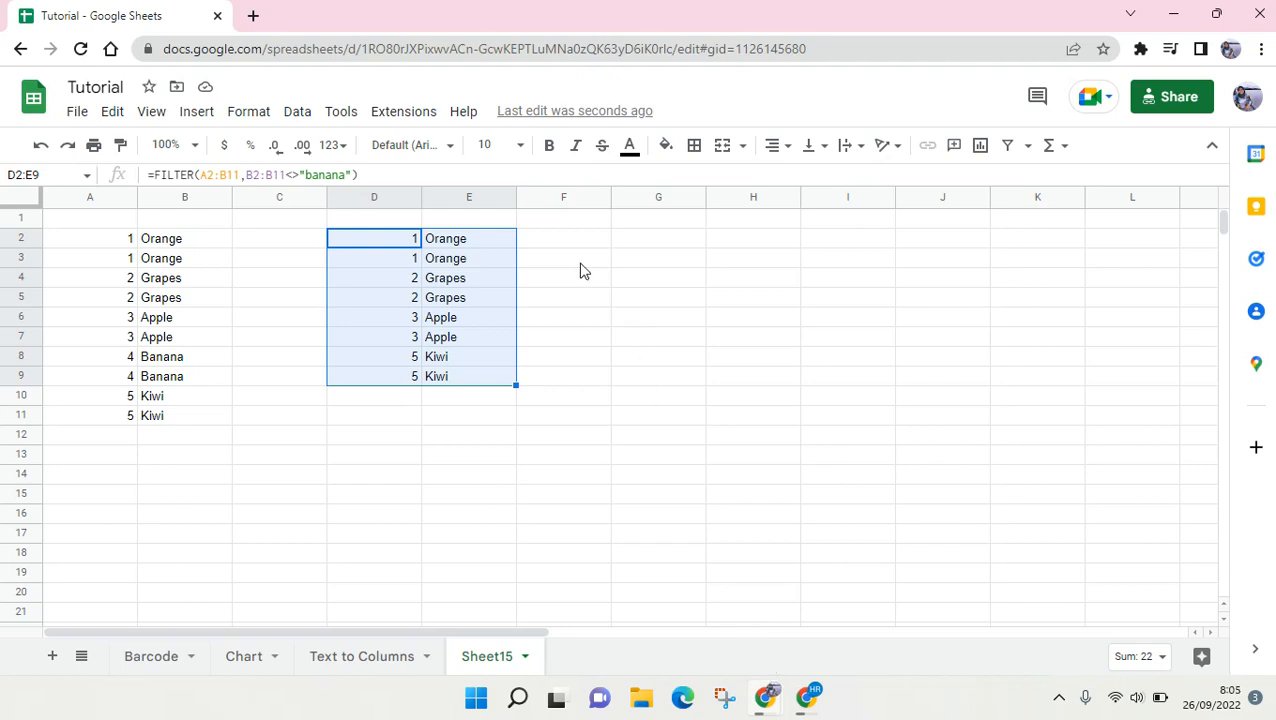
{"action": "left_click", "coordinate": [606, 242]}
{"action": "left_click", "coordinate": [617, 227]}
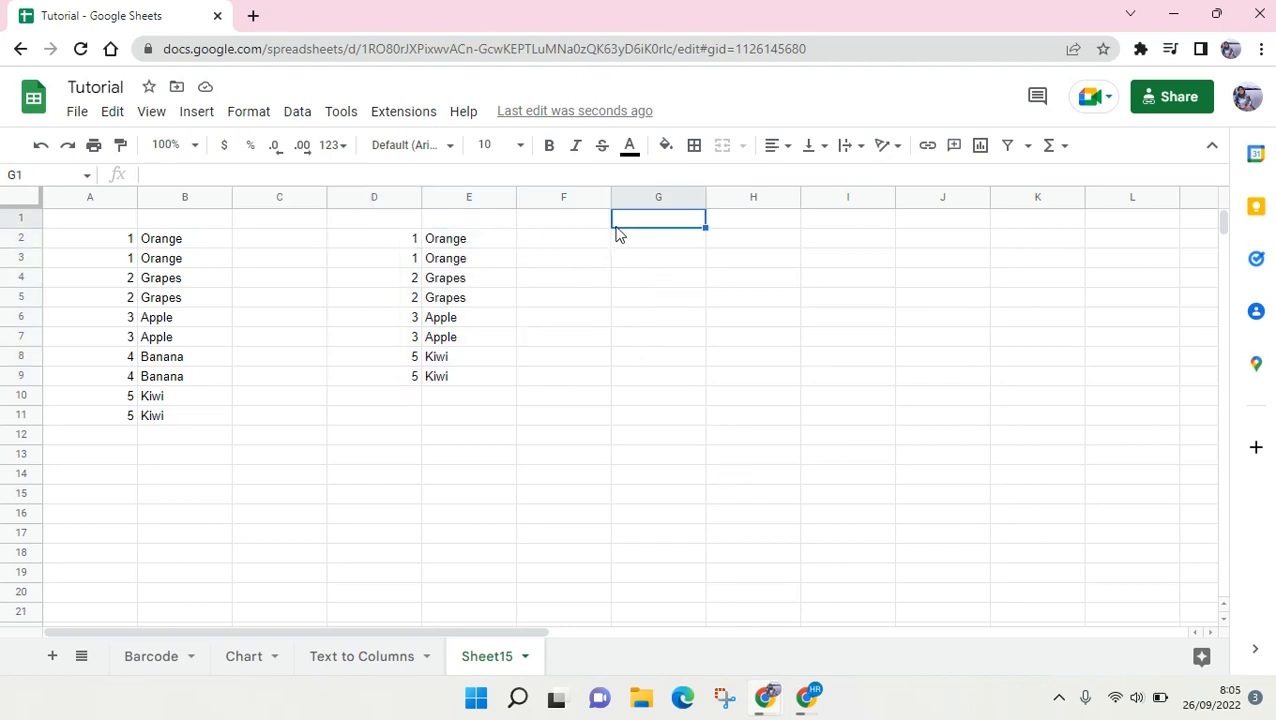
{"action": "left_click", "coordinate": [617, 243]}
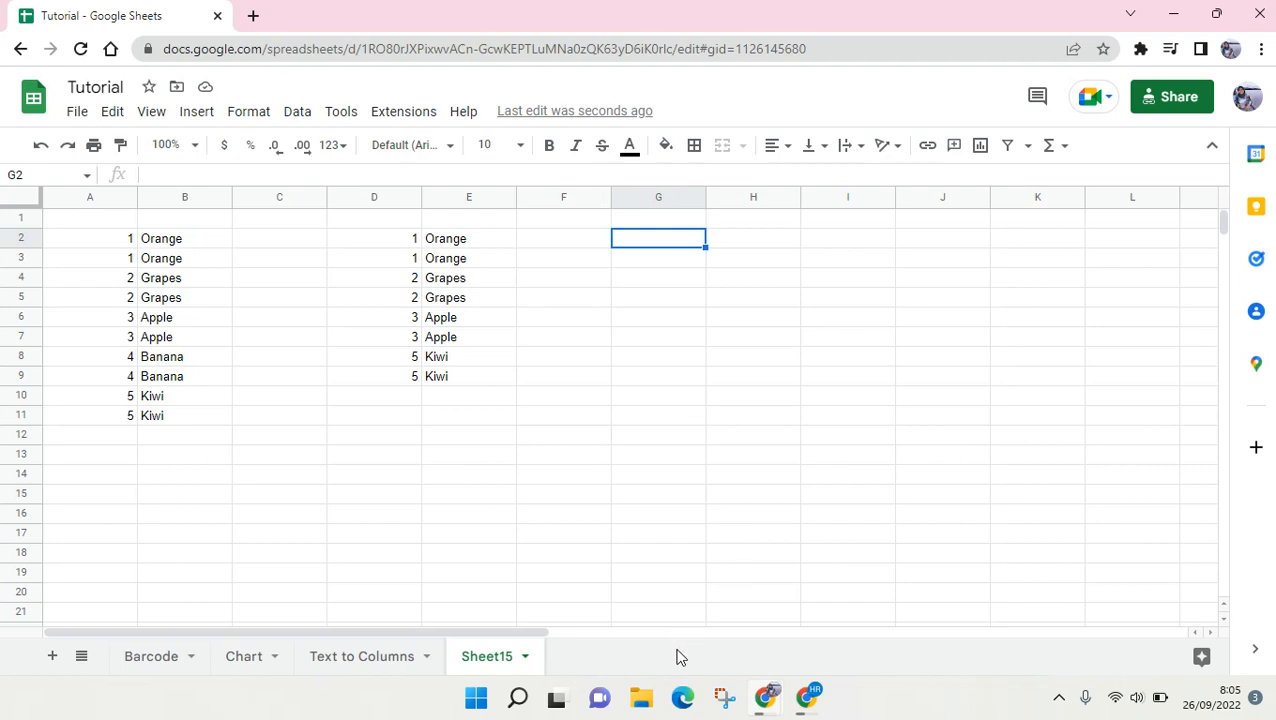
{"action": "type", "text": "/"}
{"action": "key", "text": "Escape"}
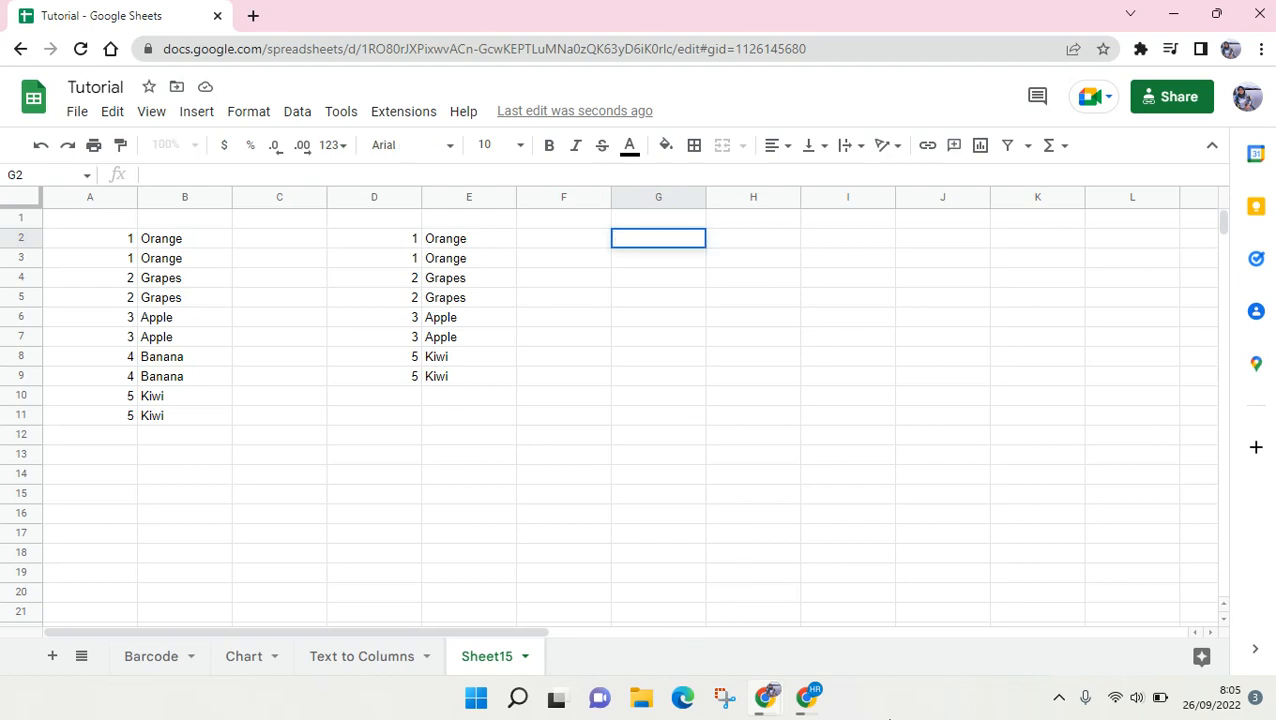
{"action": "left_click_drag", "start_coordinate": [205, 240], "coordinate": [200, 260]}
{"action": "left_click", "coordinate": [191, 436]}
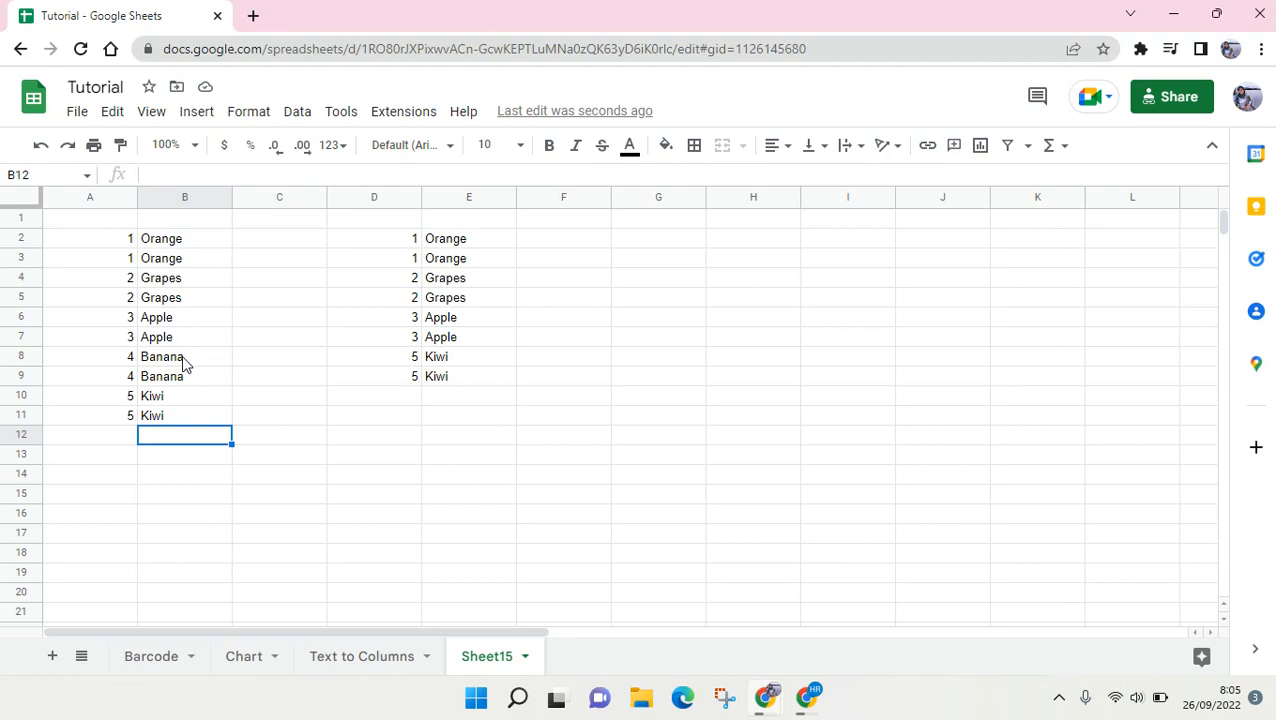
Start a FILTER formula in cell G2 with A2:B11 as the range to filter.
{"action": "left_click", "coordinate": [650, 239]}
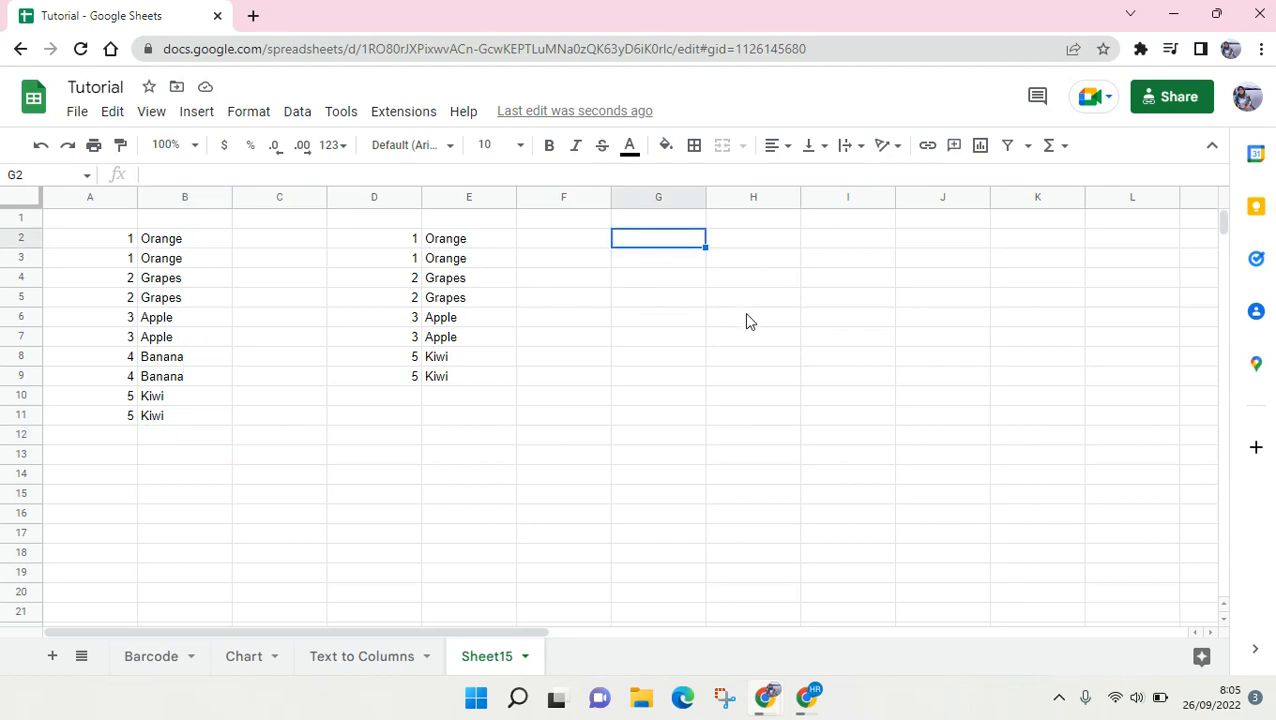
{"action": "type", "text": "=FIL"}
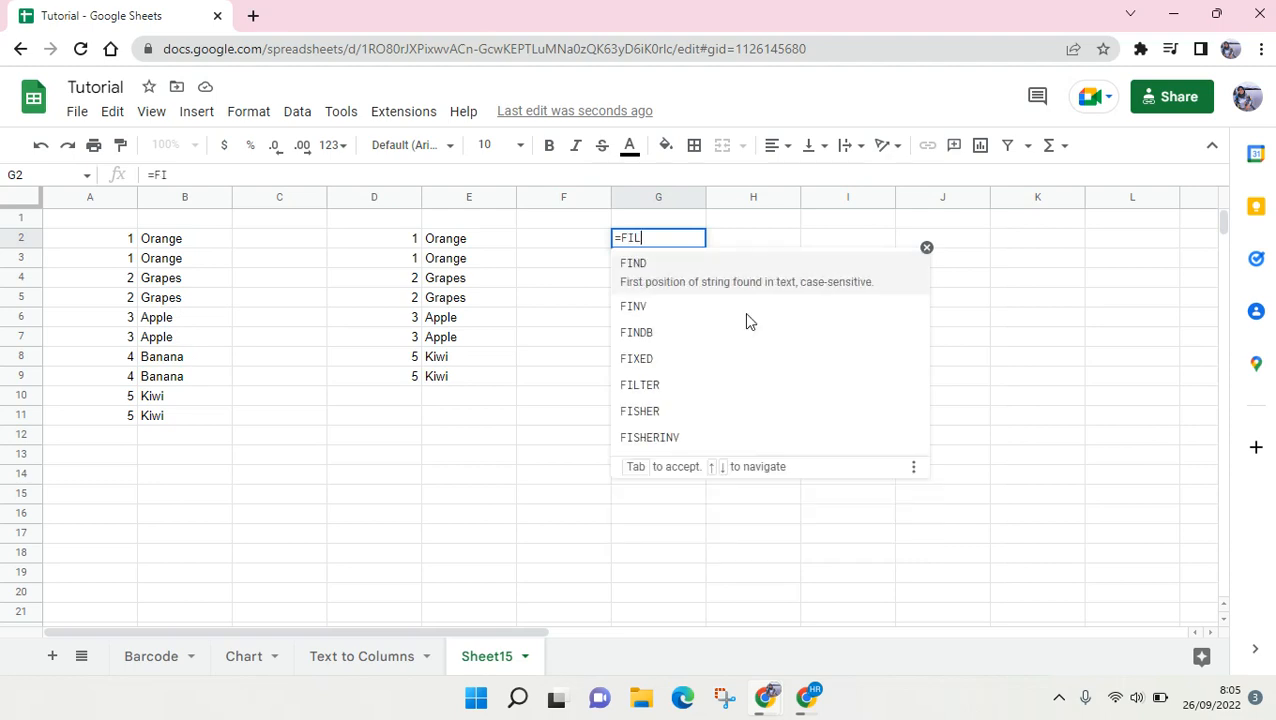
{"action": "type", "text": "TER("}
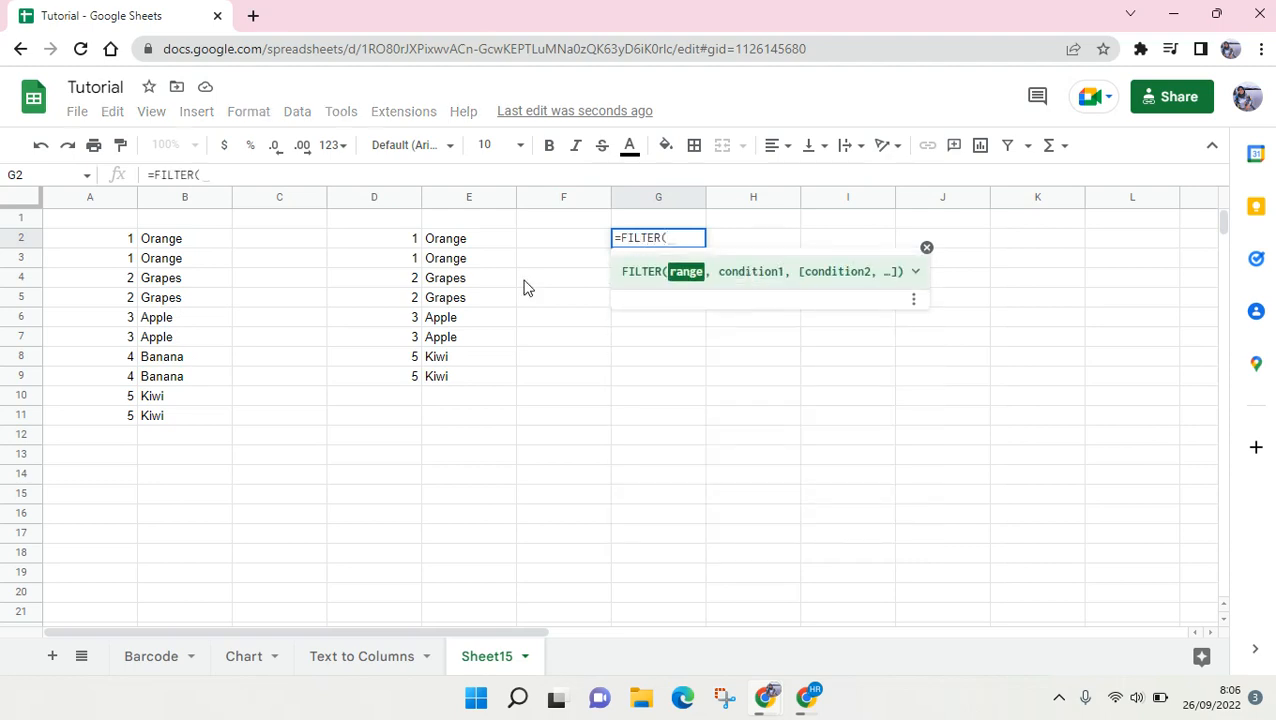
{"action": "left_click_drag", "start_coordinate": [100, 243], "coordinate": [199, 421]}
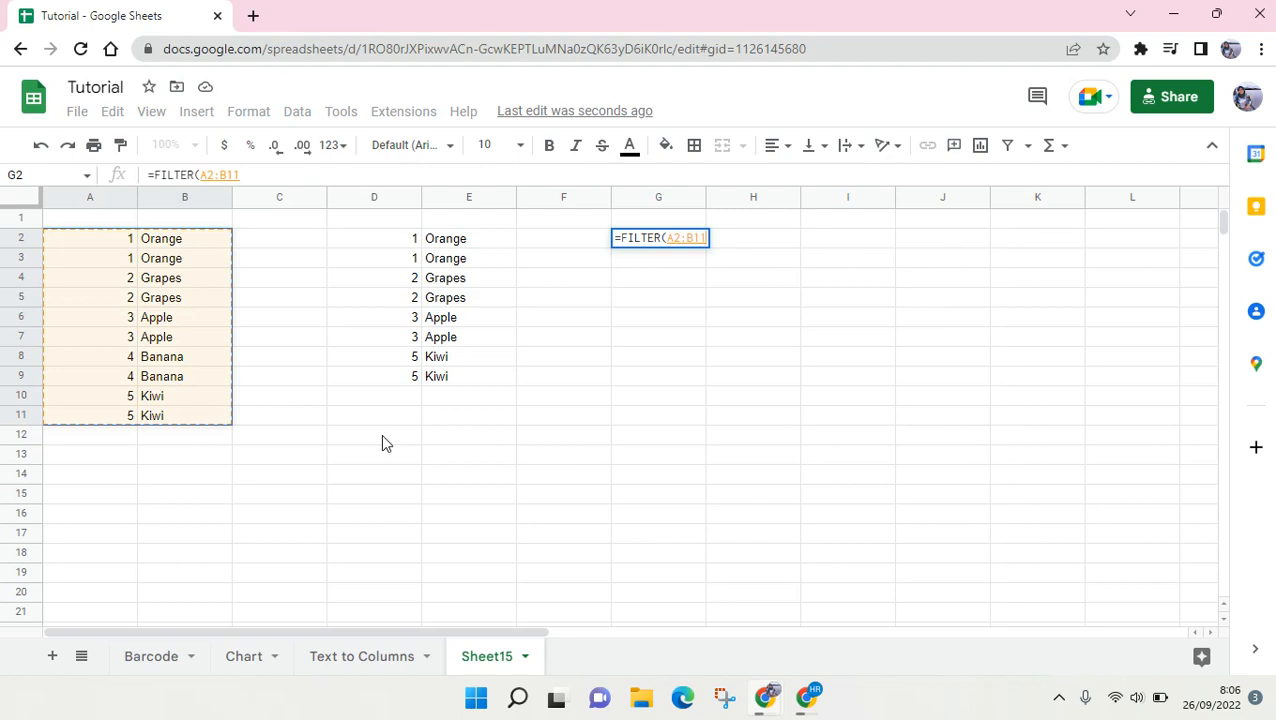
{"action": "type", "text": "/"}
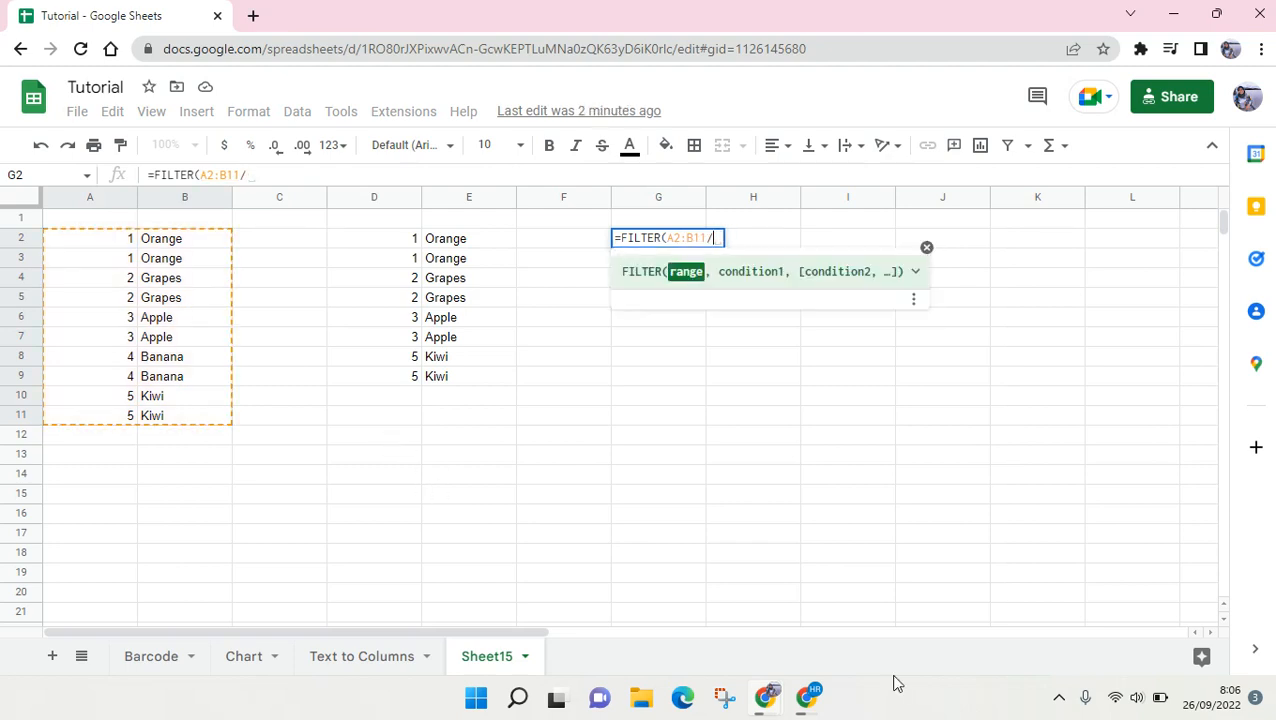
{"action": "key", "text": "BackSpace"}
{"action": "type", "text": ","}
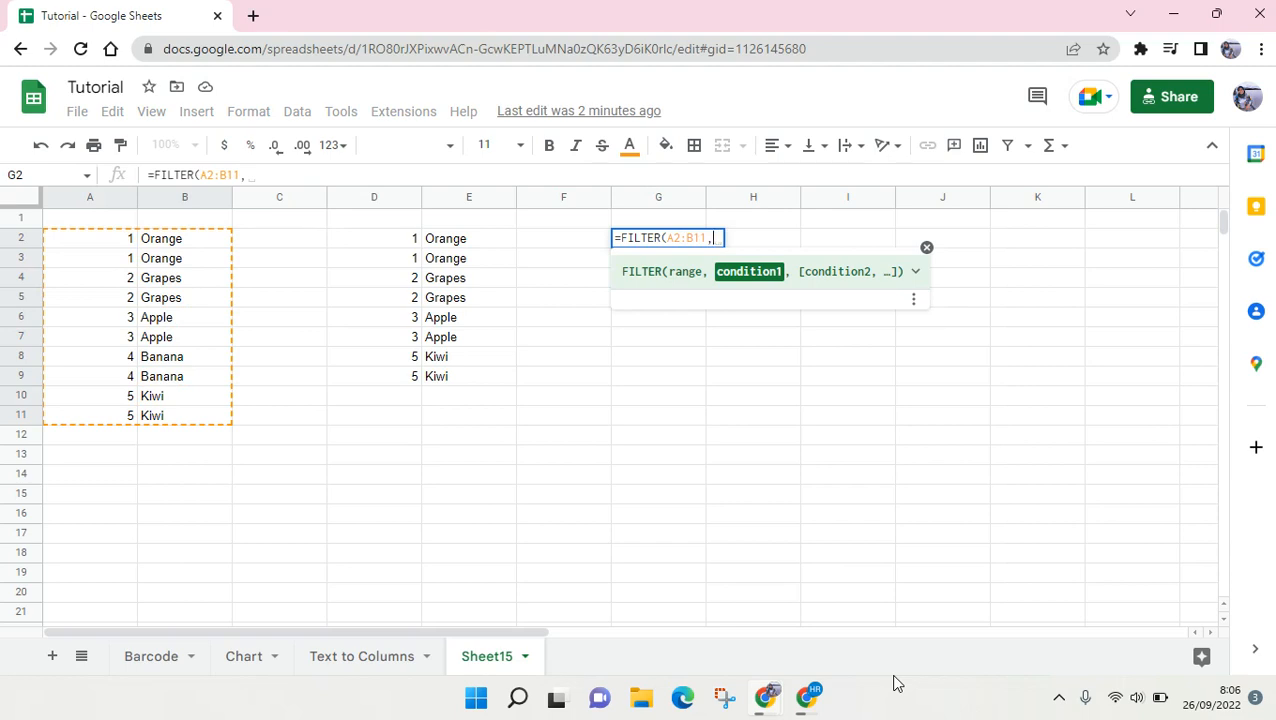
Add REGEXMATCH as the filter condition, with the fruit names in B2:B11 as its text argument.
{"action": "type", "text": "r"}
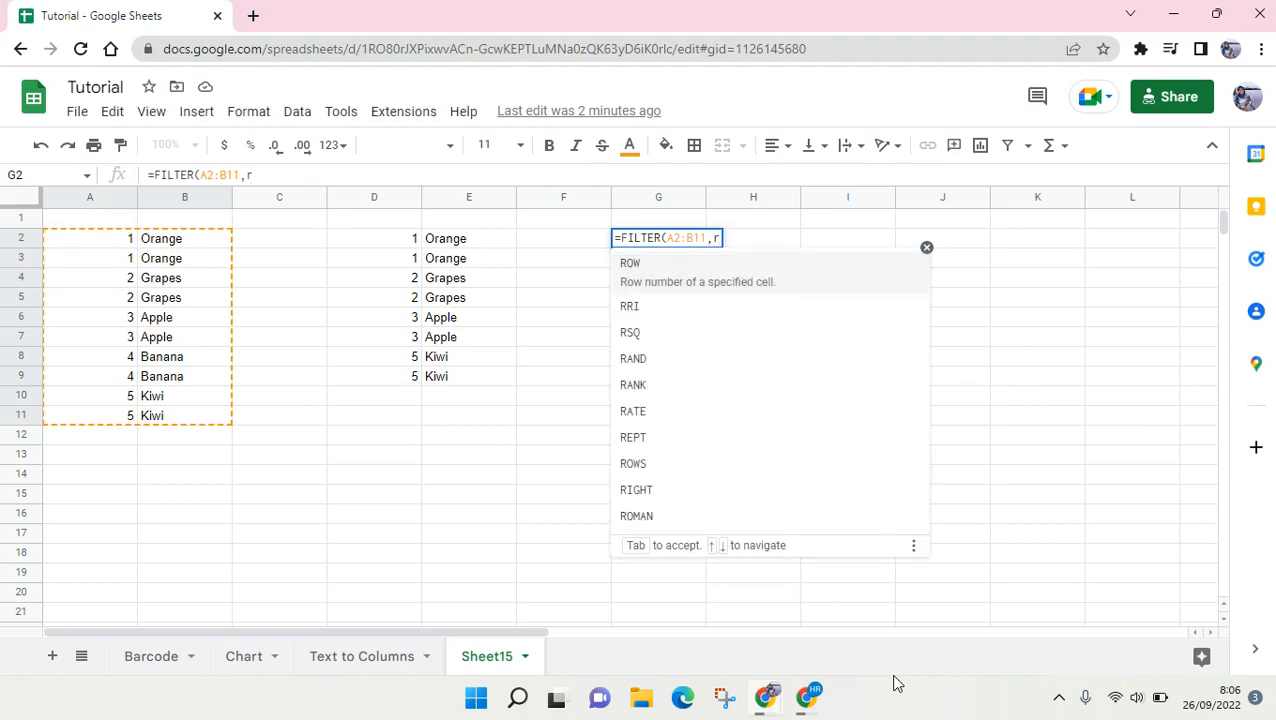
{"action": "type", "text": "EGE"}
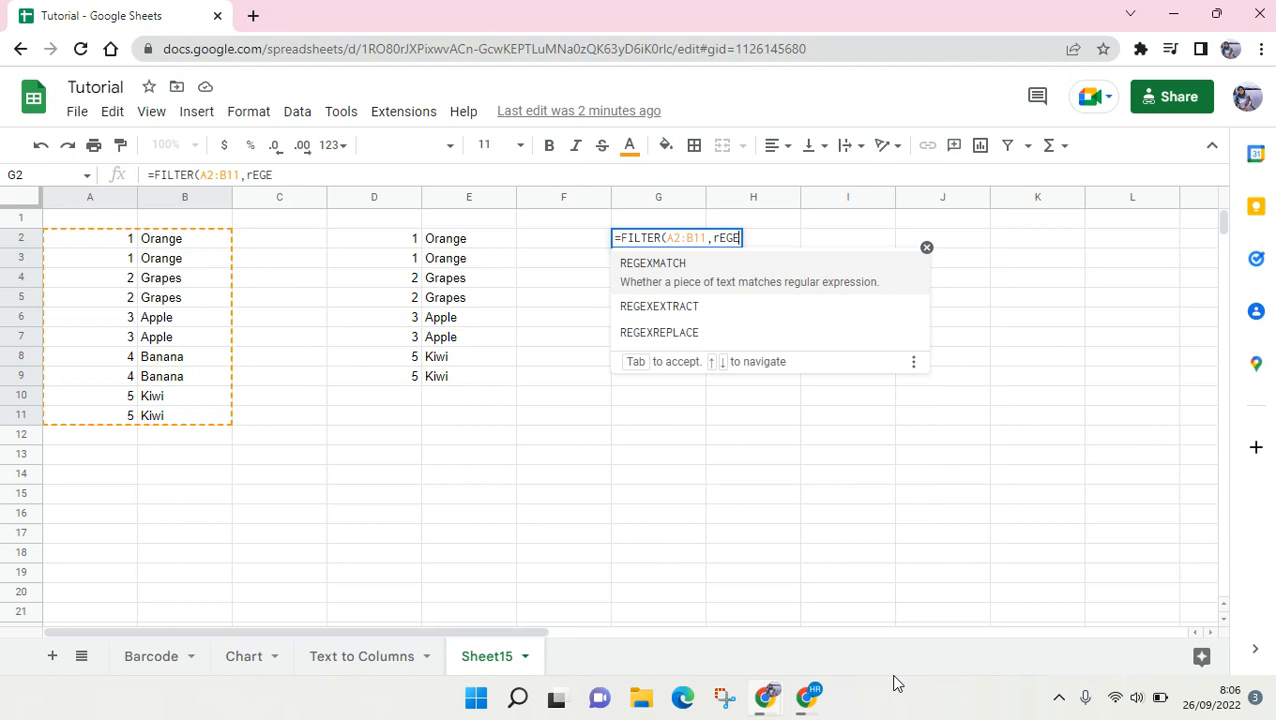
{"action": "key", "text": "Tab"}
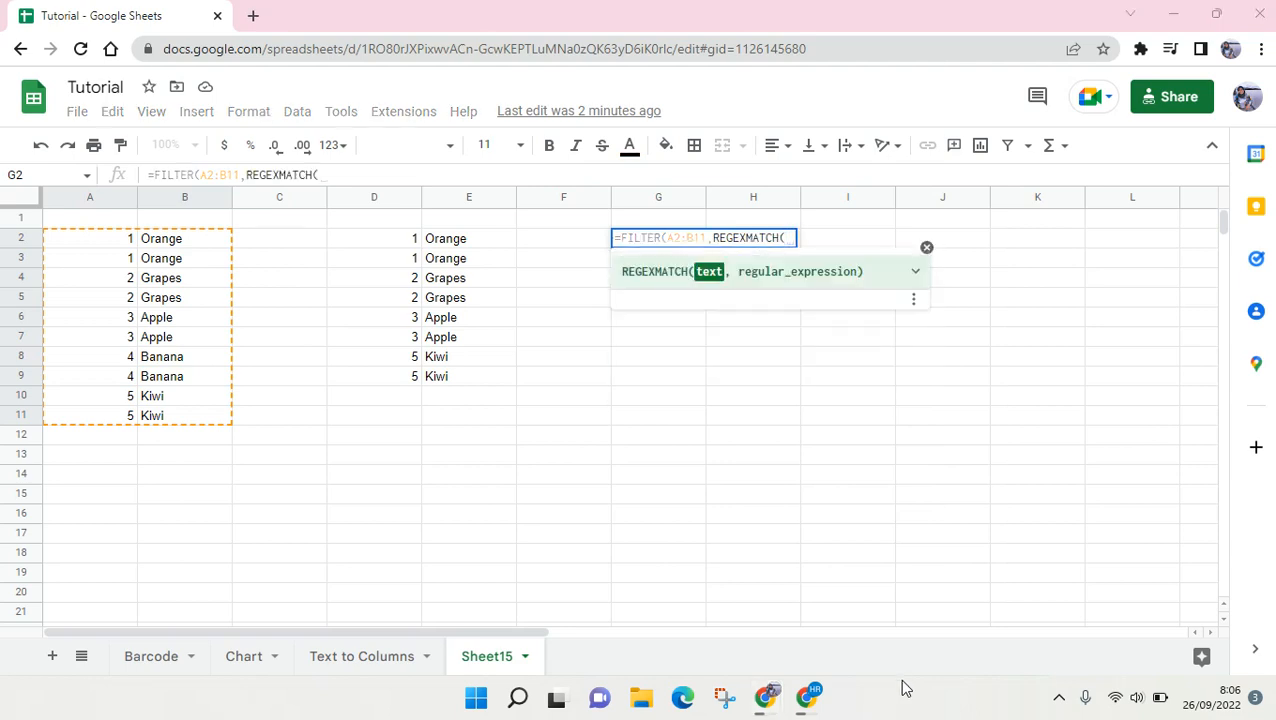
{"action": "type", "text": "/"}
{"action": "key", "text": "BackSpace"}
{"action": "left_click_drag", "start_coordinate": [190, 245], "coordinate": [171, 421]}
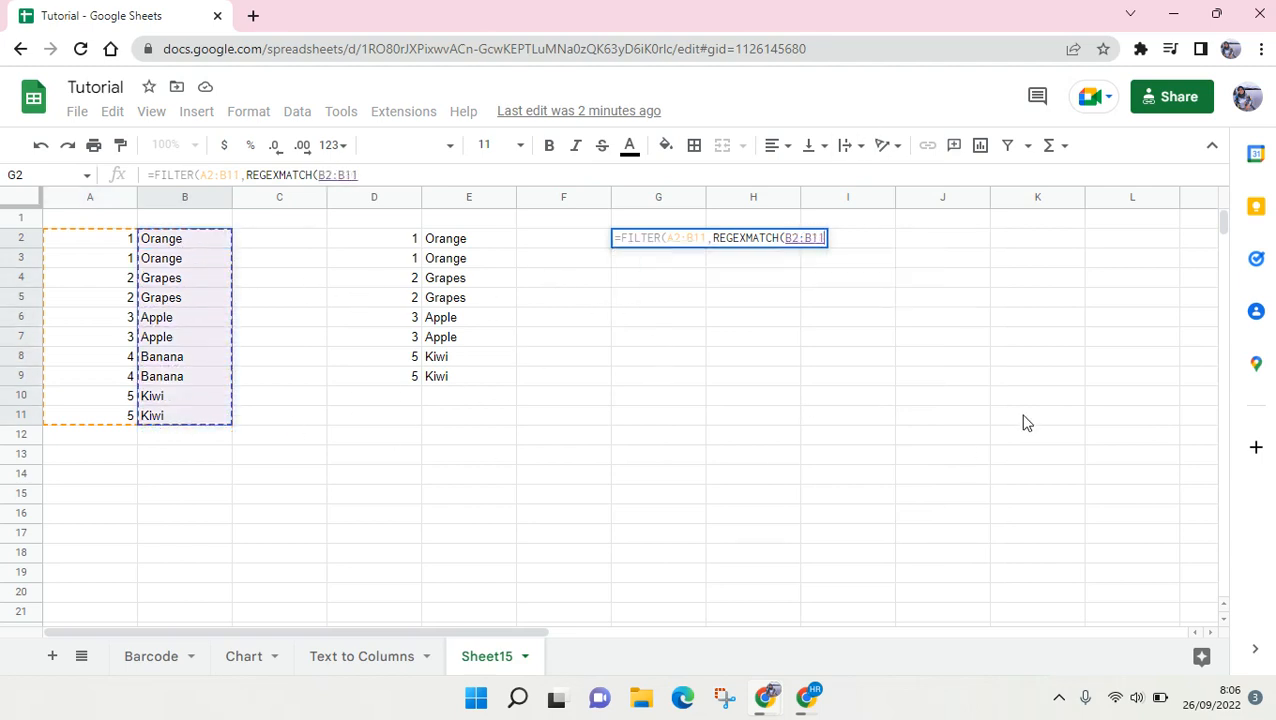
{"action": "type", "text": ","}
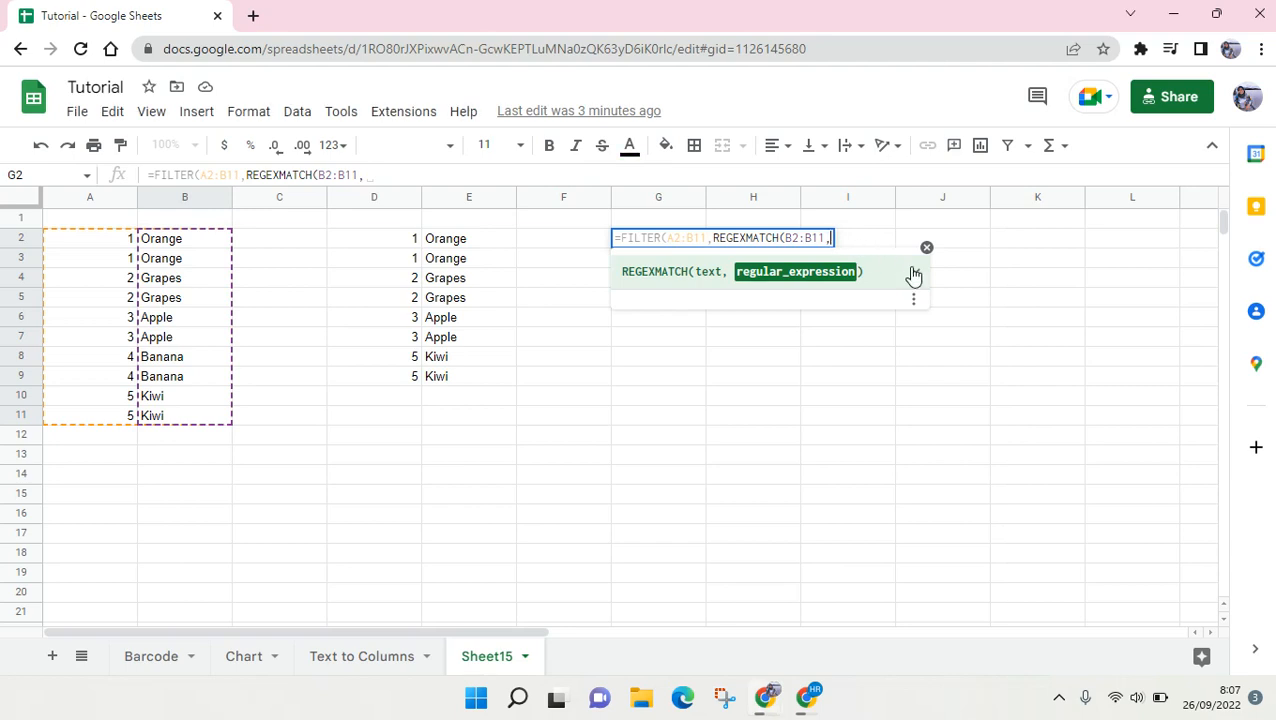
Give REGEXMATCH the regular expression ".*p.*" to match names containing p, and enter the formula.
{"action": "type", "text": "\"."}
{"action": "type", "text": "P"}
{"action": "key", "text": "BackSpace"}
{"action": "type", "text": "p.*"}
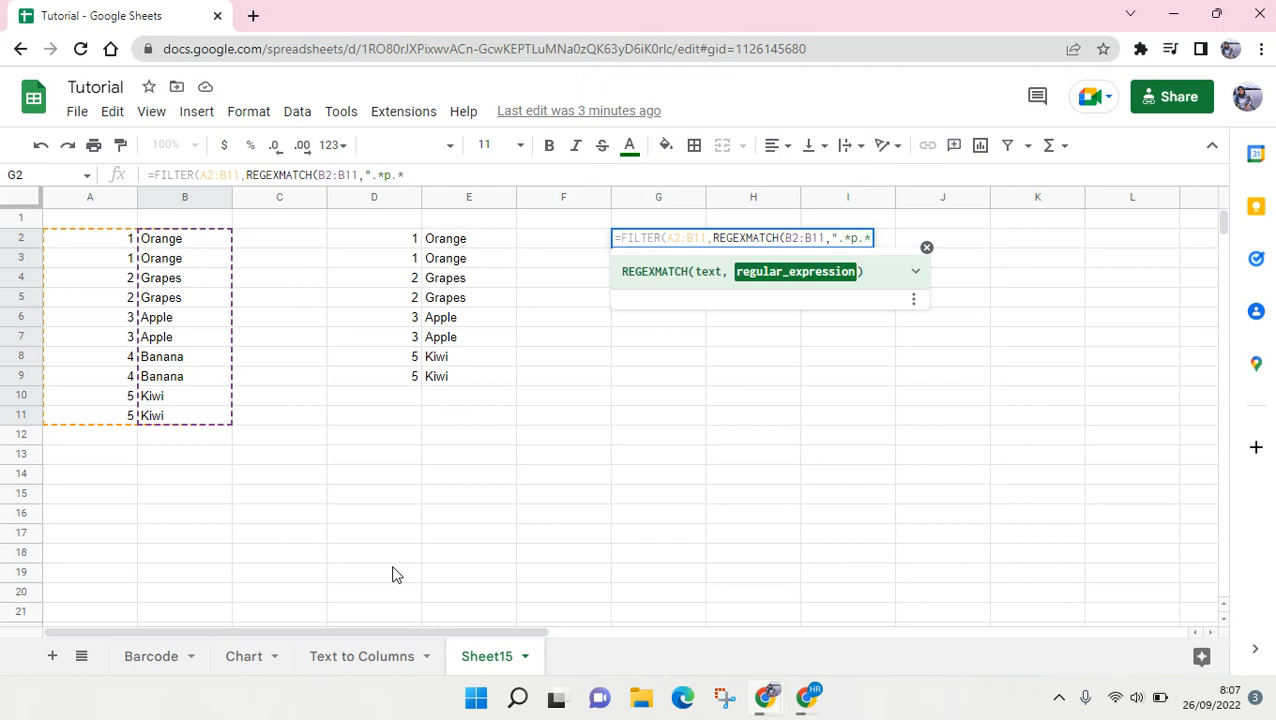
{"action": "type", "text": "\")"}
{"action": "key", "text": "Return"}
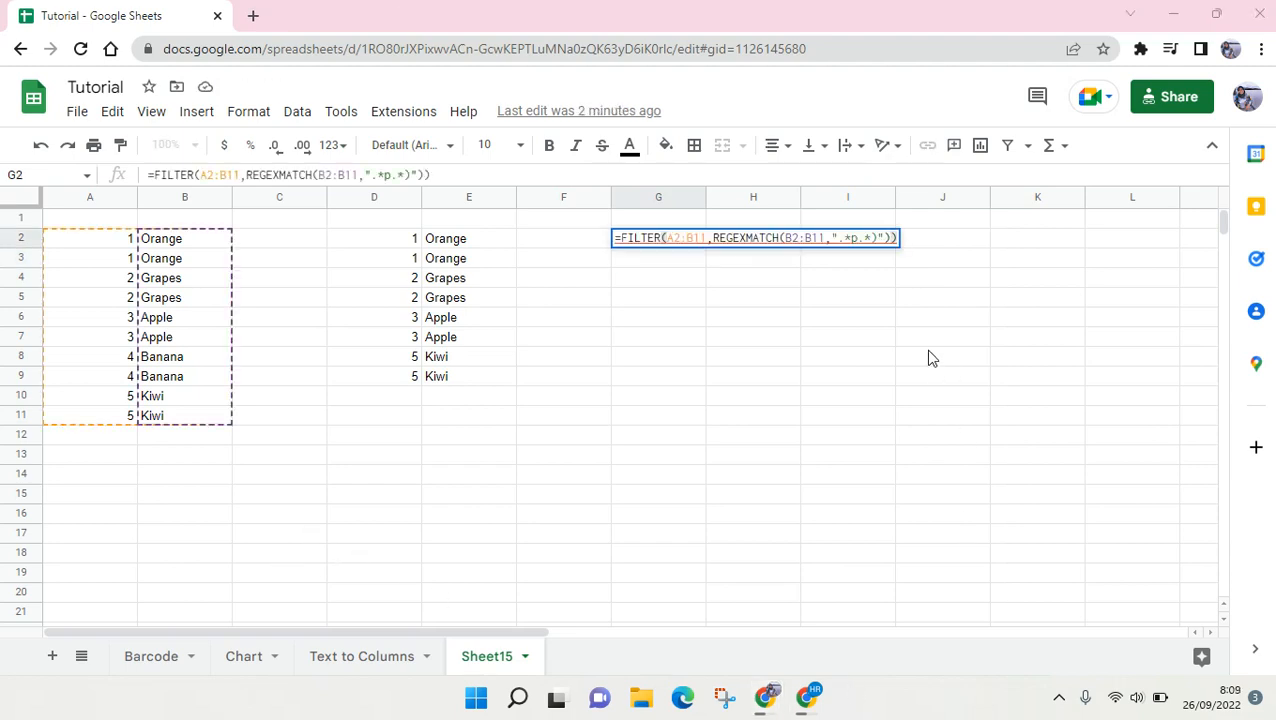
Remove the stray closing parenthesis from the G2 formula's regular expression so the pattern reads ".*p.*".
{"action": "left_click", "coordinate": [885, 238]}
{"action": "left_click", "coordinate": [838, 238]}
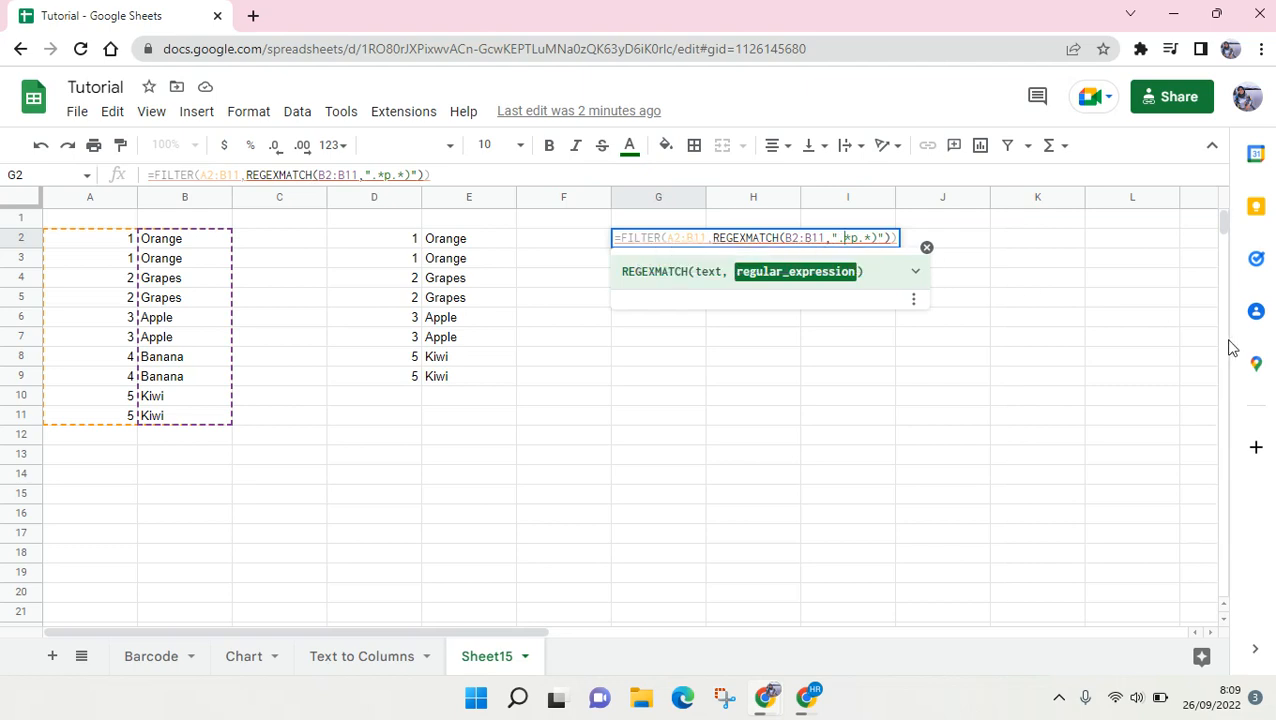
{"action": "key", "text": "Right"}
{"action": "key", "text": "Right"}
{"action": "key", "text": "Right"}
{"action": "key", "text": "Right"}
{"action": "key", "text": "Right"}
{"action": "key", "text": "Right"}
{"action": "key", "text": "BackSpace"}
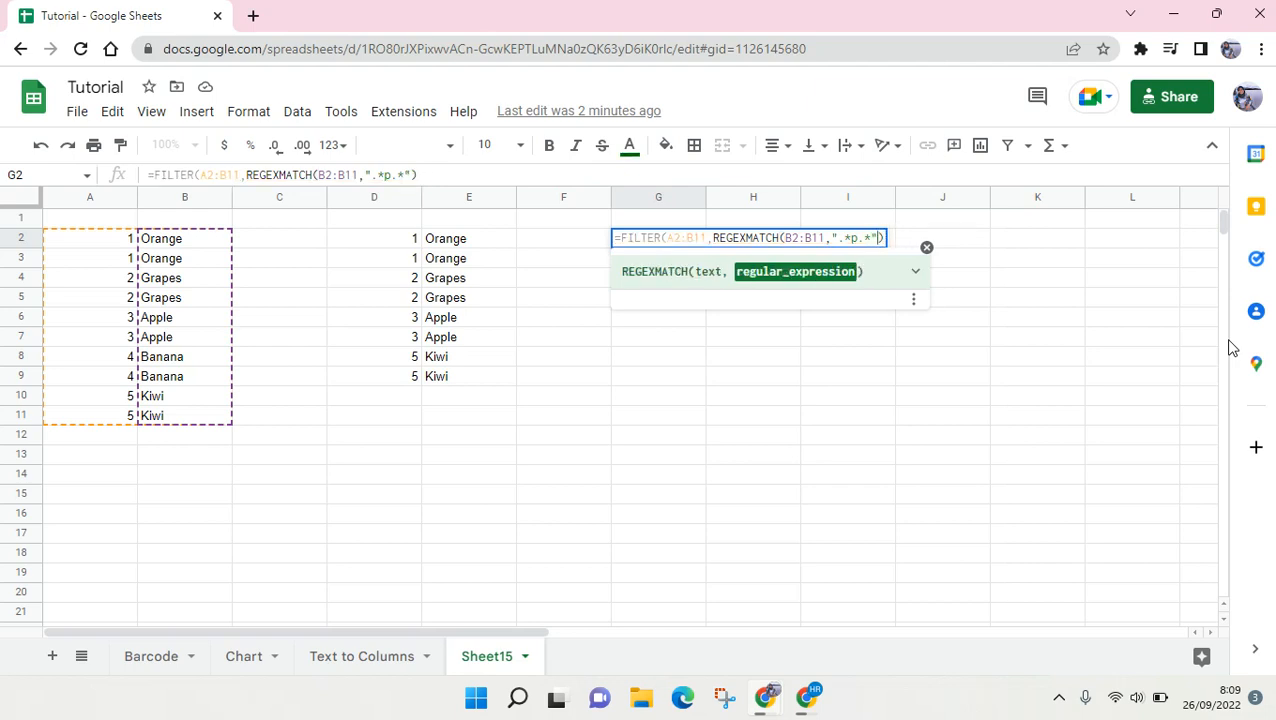
Complete the G2 condition with =false() after REGEXMATCH to exclude fruits containing p, and enter the formula.
{"action": "key", "text": "Right"}
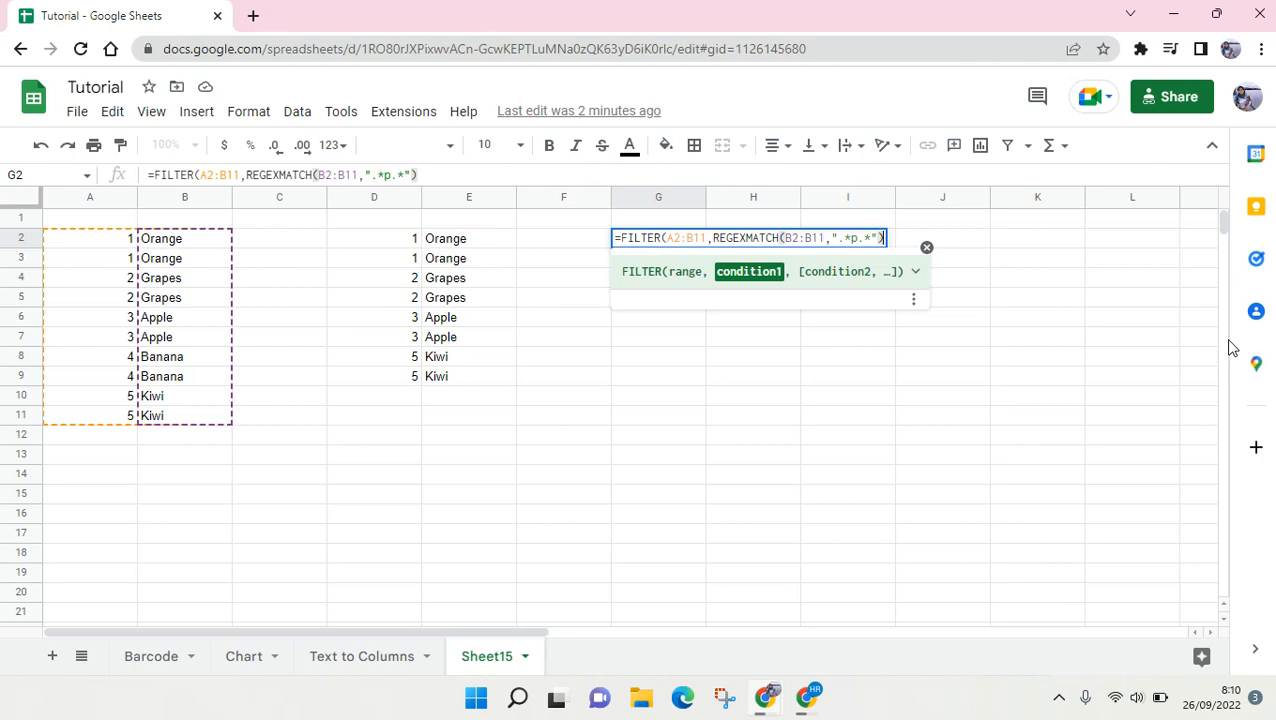
{"action": "type", "text": "="}
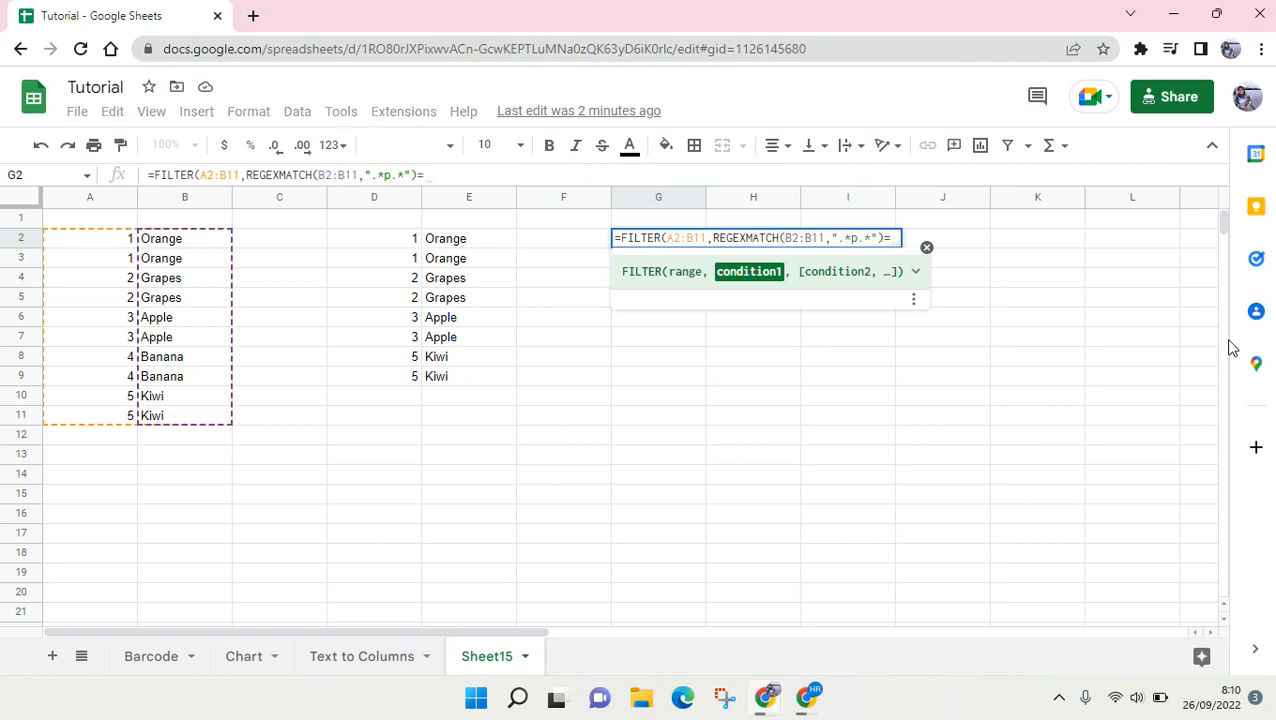
{"action": "type", "text": "fal"}
{"action": "key", "text": "BackSpace"}
{"action": "type", "text": "alse"}
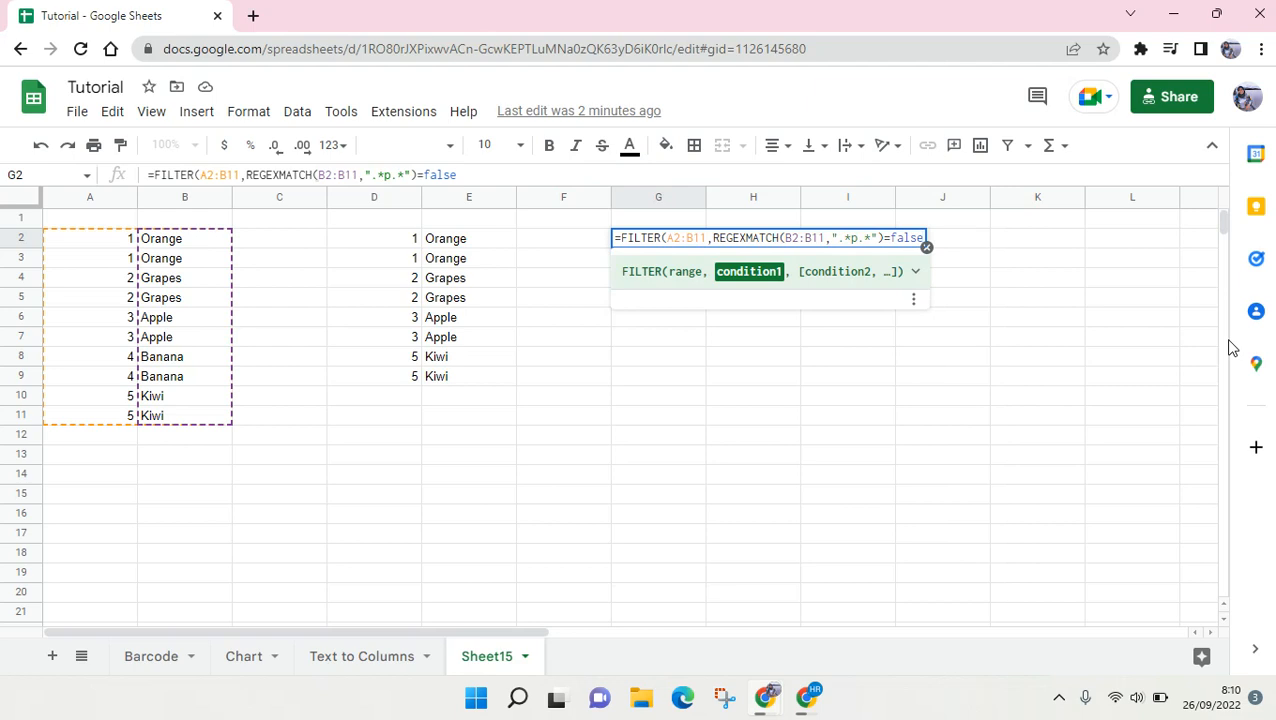
{"action": "type", "text": "())"}
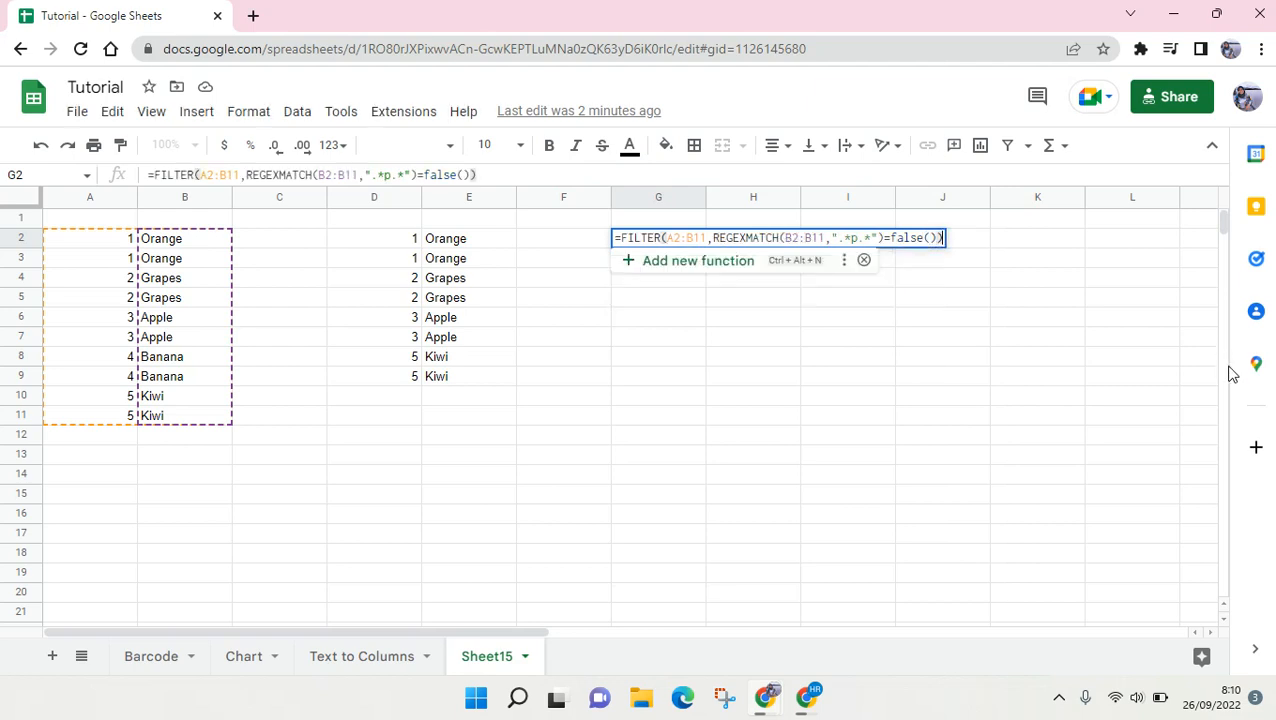
{"action": "key", "text": "Return"}
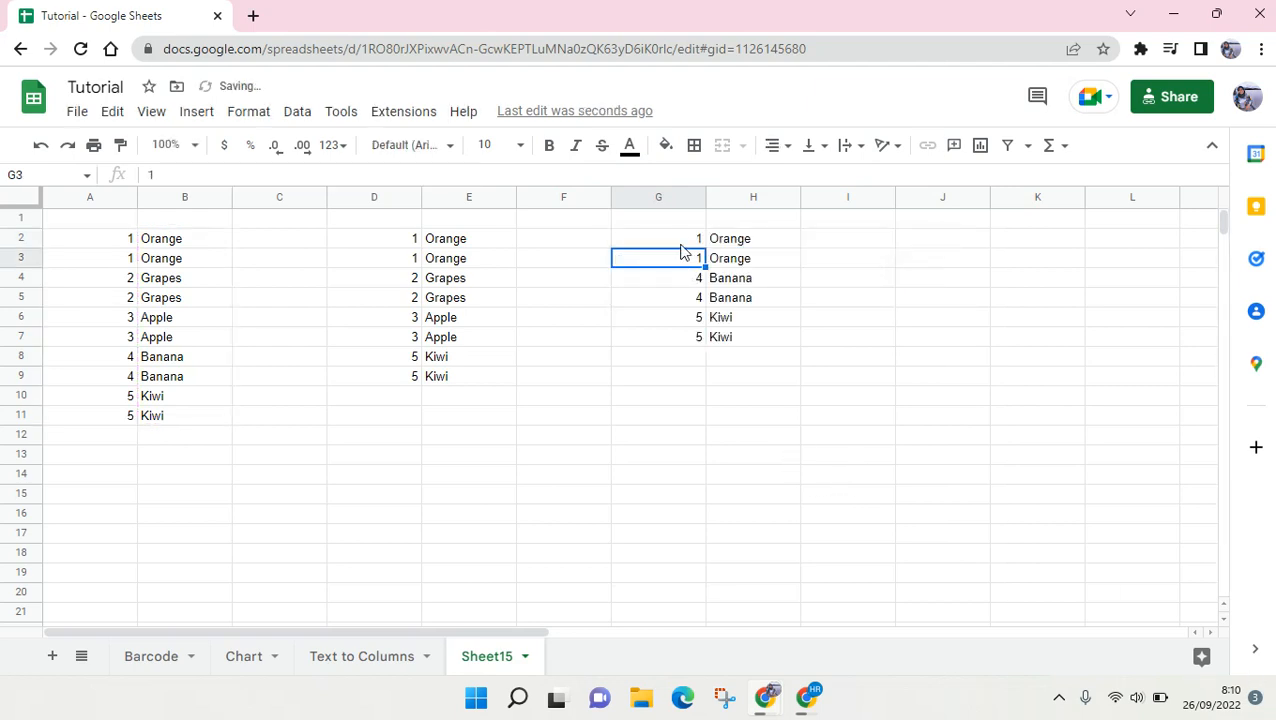
Compare the filtered list in G2:H7 with the source fruit names in column B.
{"action": "left_click_drag", "start_coordinate": [681, 241], "coordinate": [746, 342]}
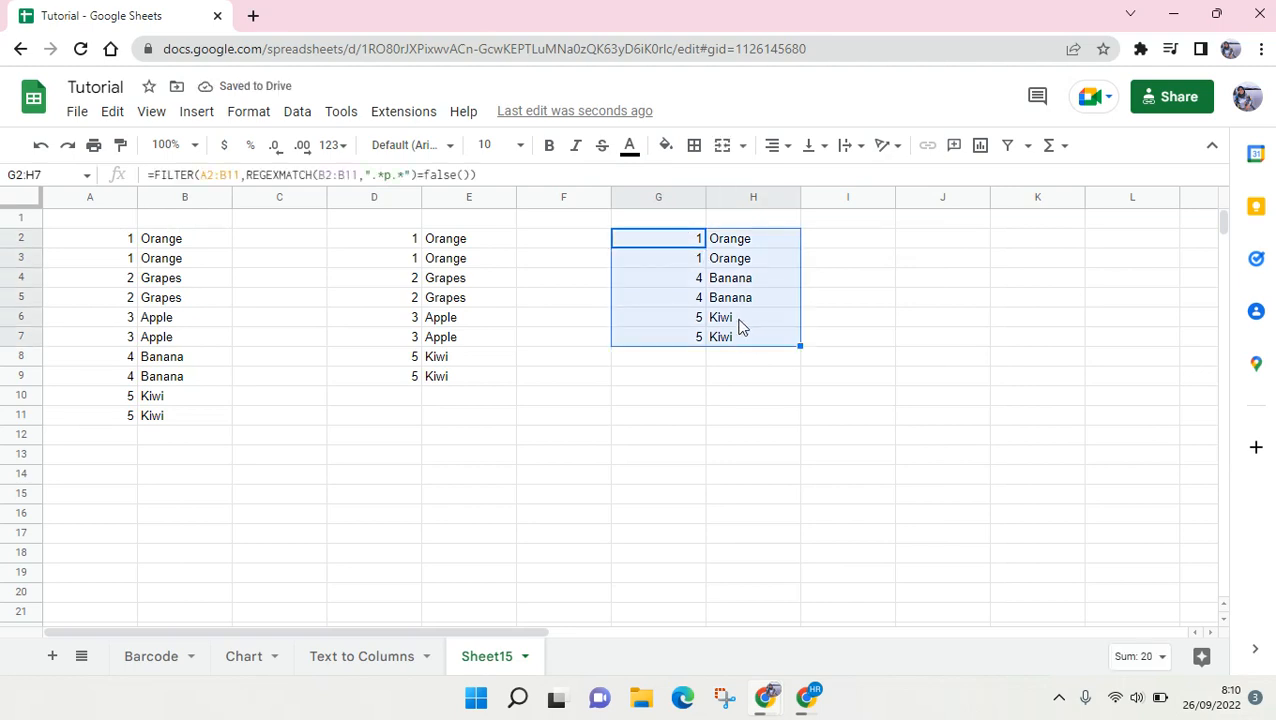
{"action": "left_click", "coordinate": [740, 320]}
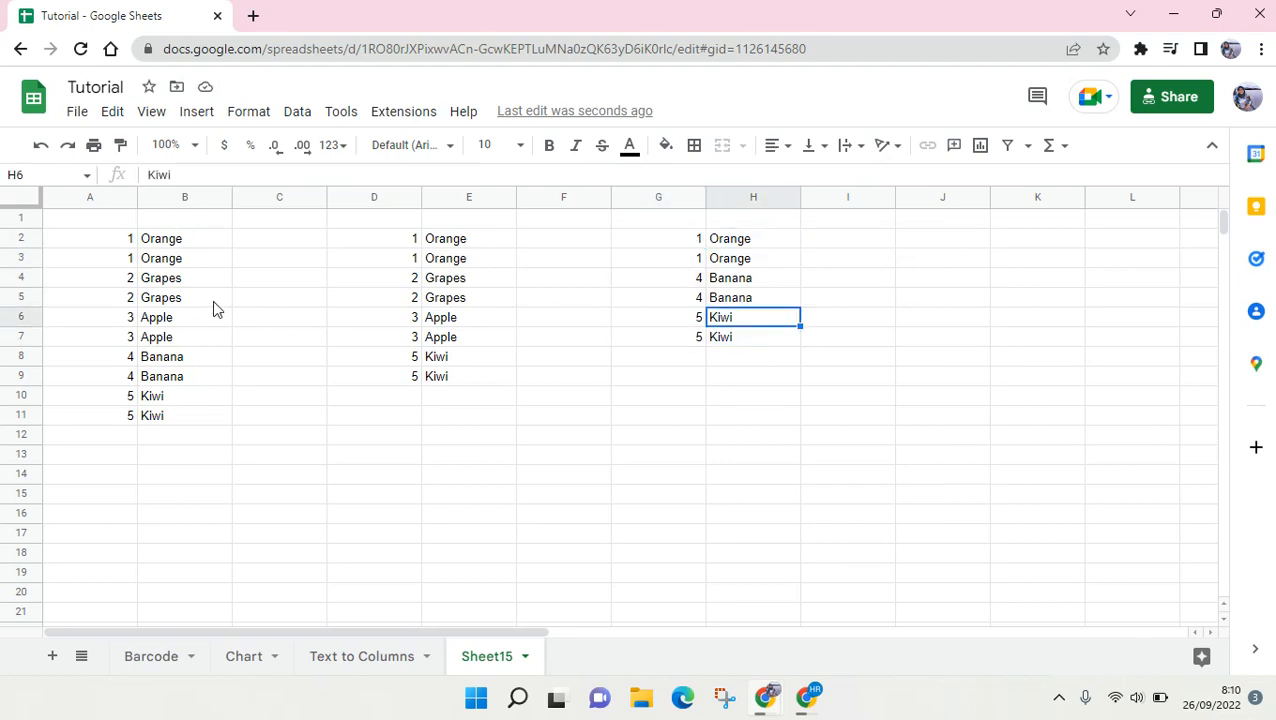
{"action": "left_click_drag", "start_coordinate": [194, 322], "coordinate": [228, 361]}
{"action": "left_click_drag", "start_coordinate": [781, 244], "coordinate": [783, 347]}
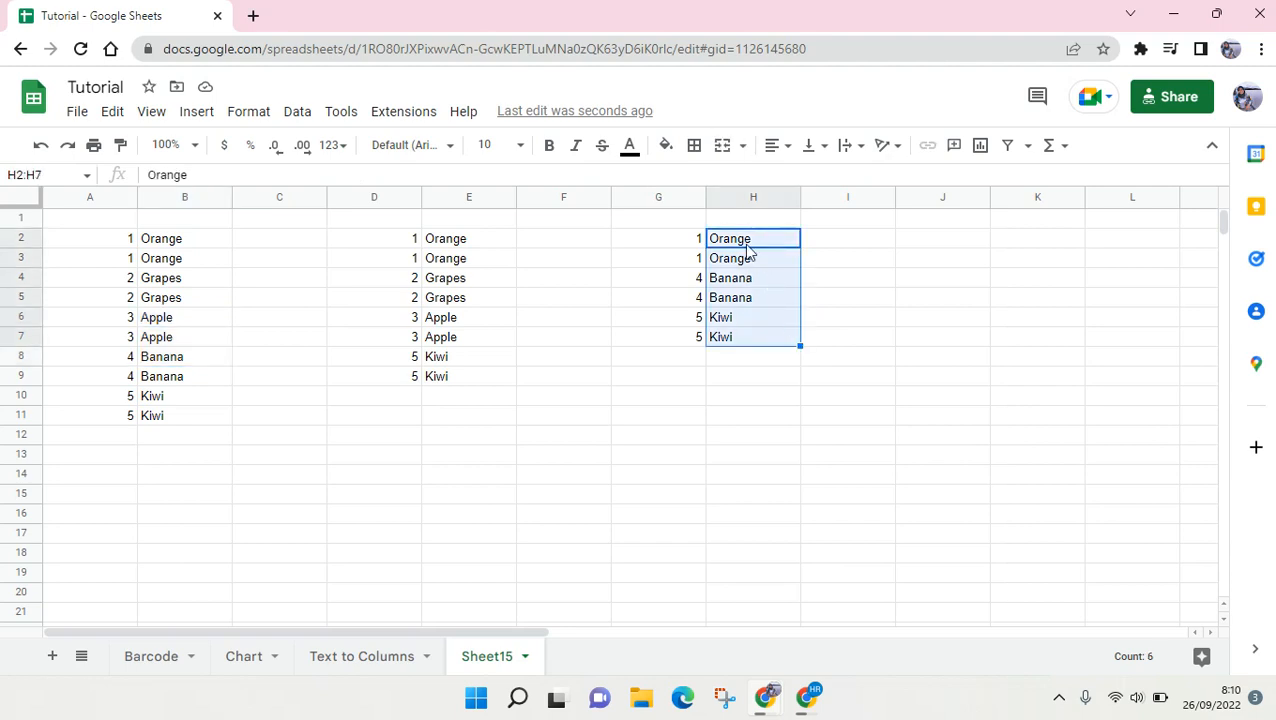
{"action": "left_click", "coordinate": [182, 284]}
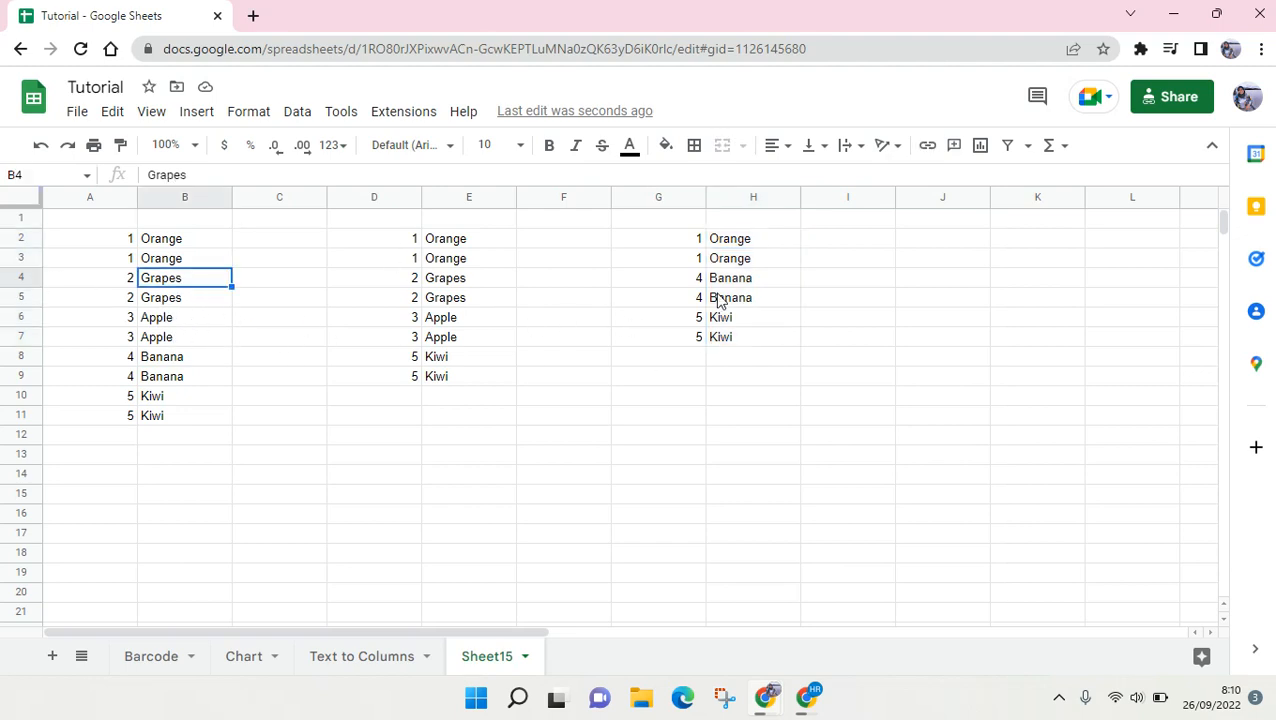
{"action": "left_click_drag", "start_coordinate": [730, 238], "coordinate": [737, 342]}
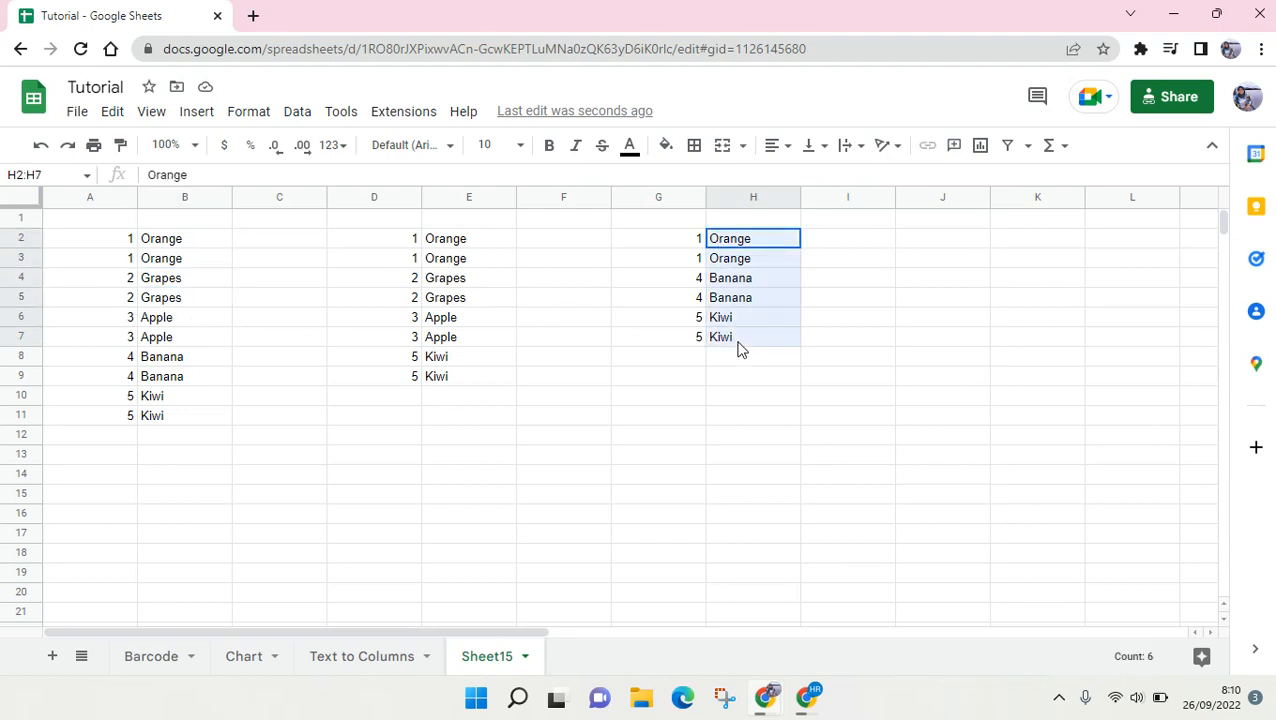
Examine the letter p within the REGEXMATCH pattern of the G2 formula, and leave the cell.
{"action": "double_click", "coordinate": [690, 243]}
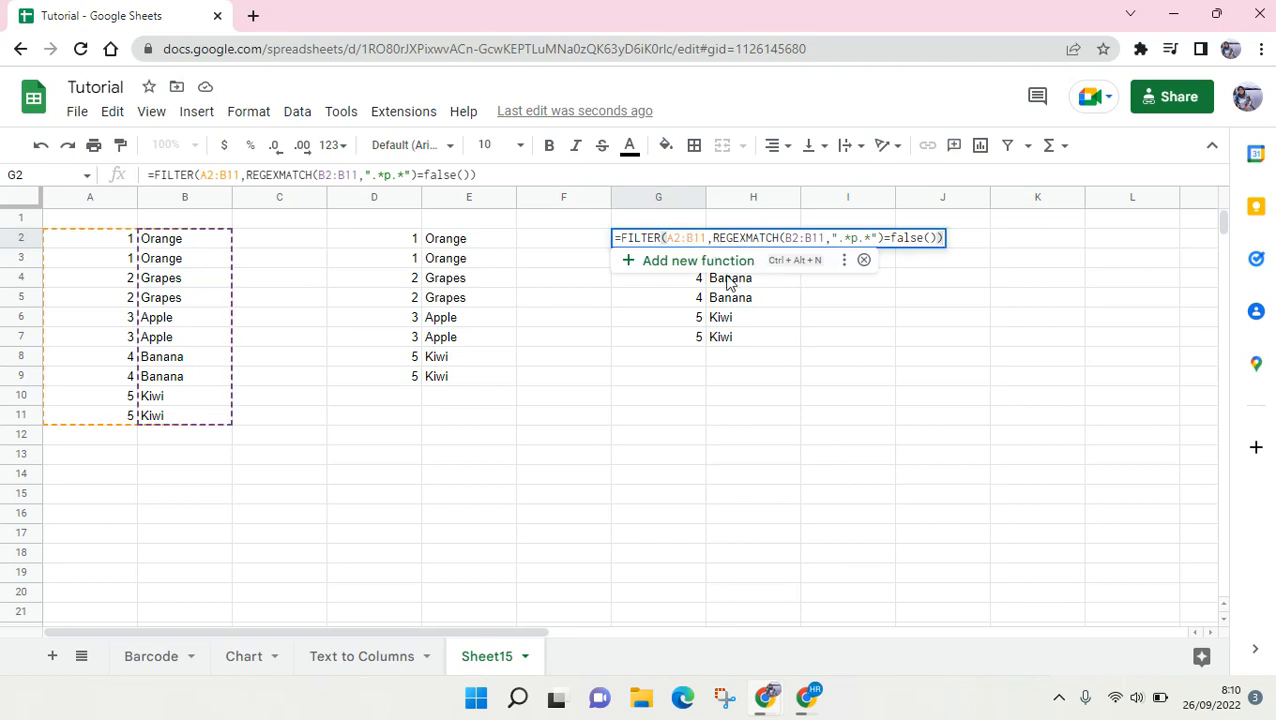
{"action": "key", "text": "Left"}
{"action": "key", "text": "Left"}
{"action": "key", "text": "Left"}
{"action": "key", "text": "Left"}
{"action": "key", "text": "Left"}
{"action": "key", "text": "Left"}
{"action": "key", "text": "Left"}
{"action": "key", "text": "Left"}
{"action": "key", "text": "Left"}
{"action": "key", "text": "Left"}
{"action": "key", "text": "Left"}
{"action": "key", "text": "Left"}
{"action": "key", "text": "Left"}
{"action": "key", "text": "shift+Left"}
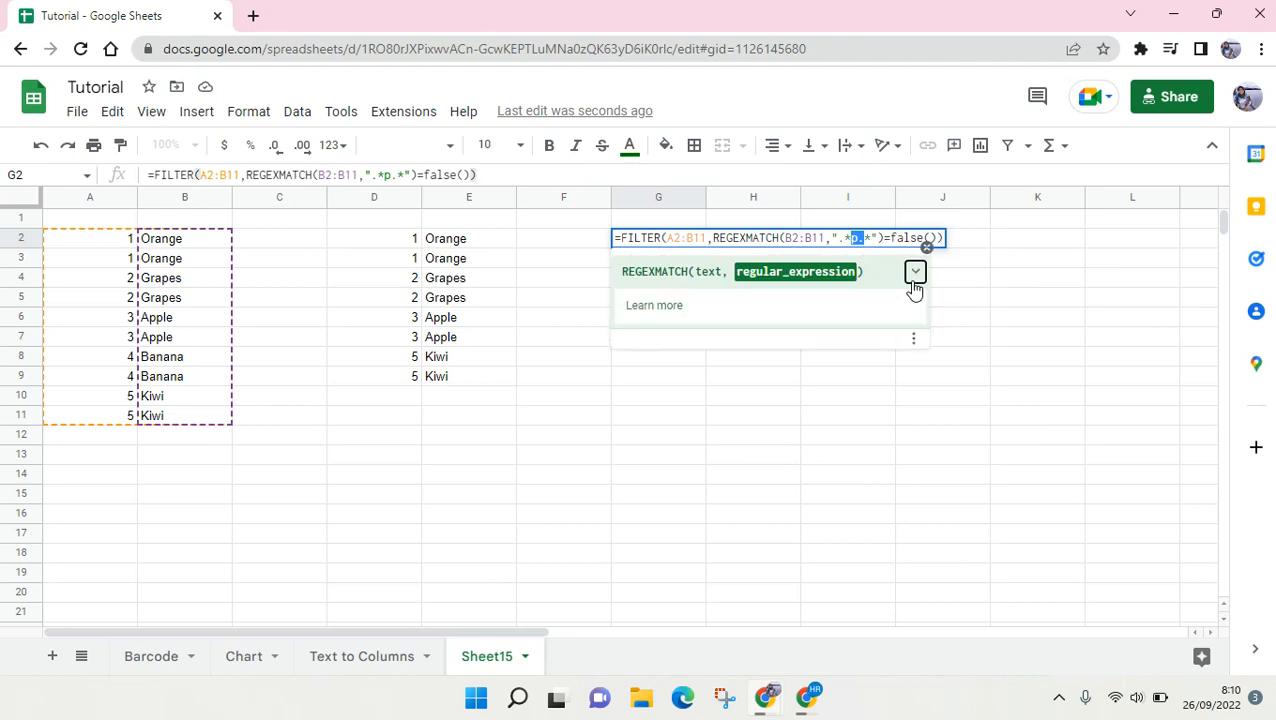
{"action": "left_click", "coordinate": [914, 271]}
{"action": "left_click", "coordinate": [982, 317]}
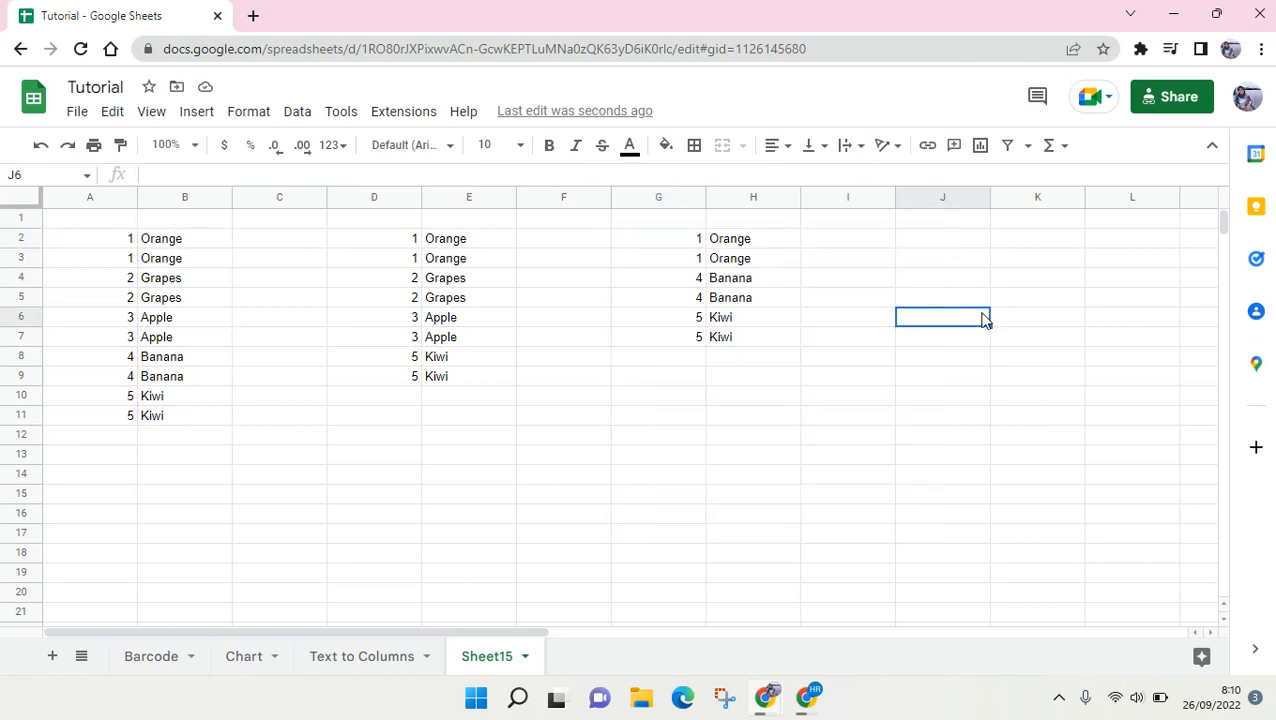